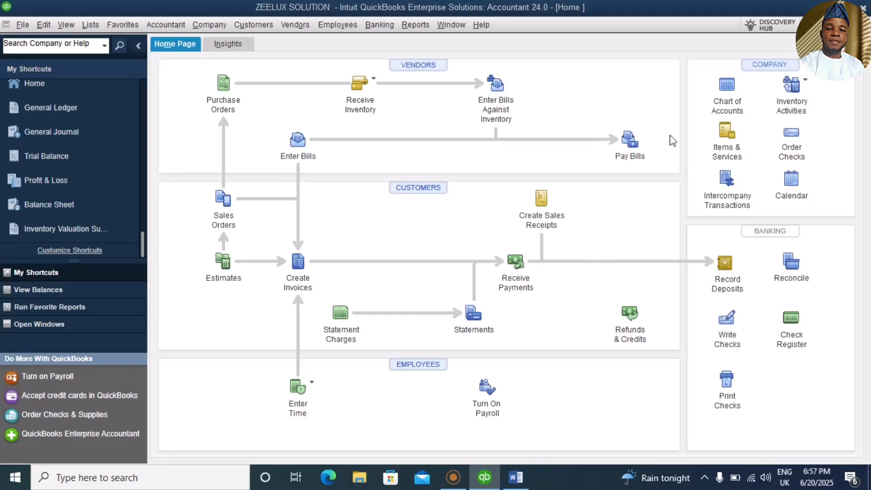
Open the chart of accounts and go to the Sales income account.
left_click(90, 26)
left_click(108, 45)
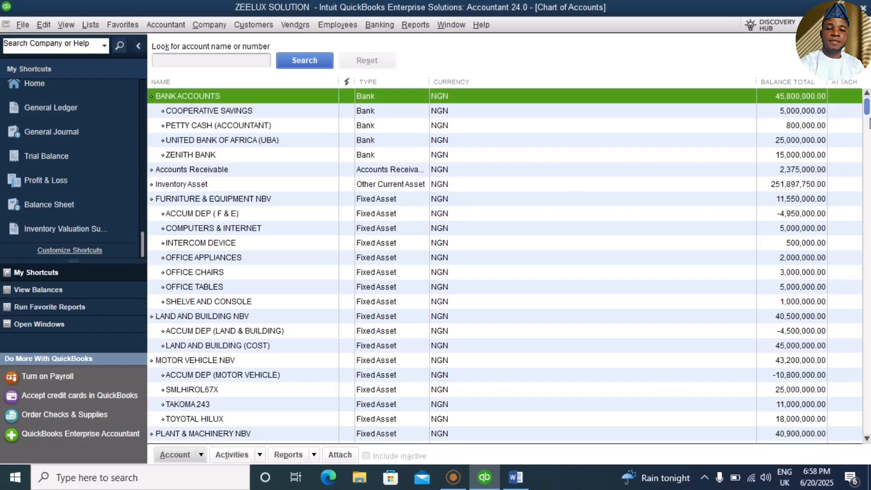
mouse_move(866, 113)
left_mouse_down()
mouse_move(868, 249)
mouse_move(863, 103)
left_mouse_up()
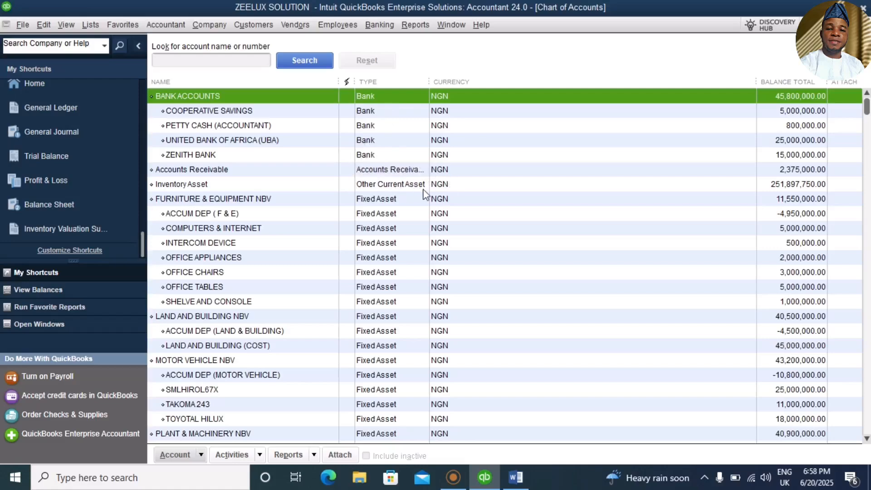
left_click_drag(867, 108, 868, 261)
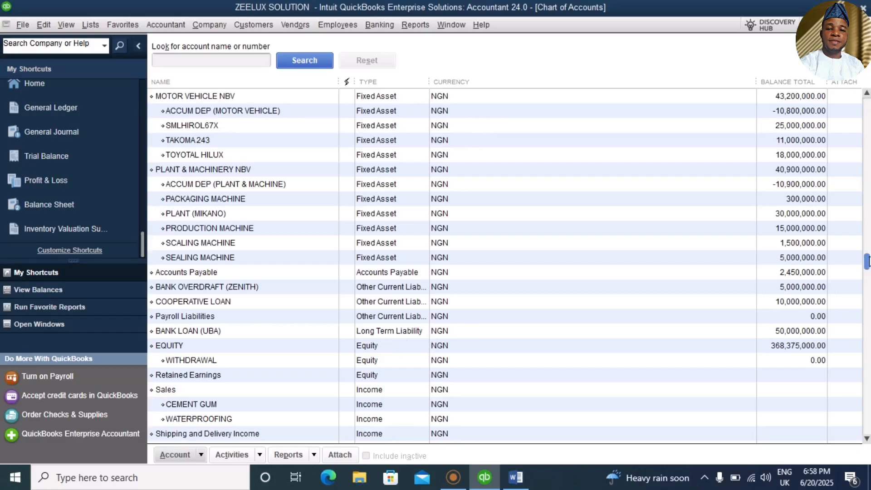
scroll(867, 265, "down", 3)
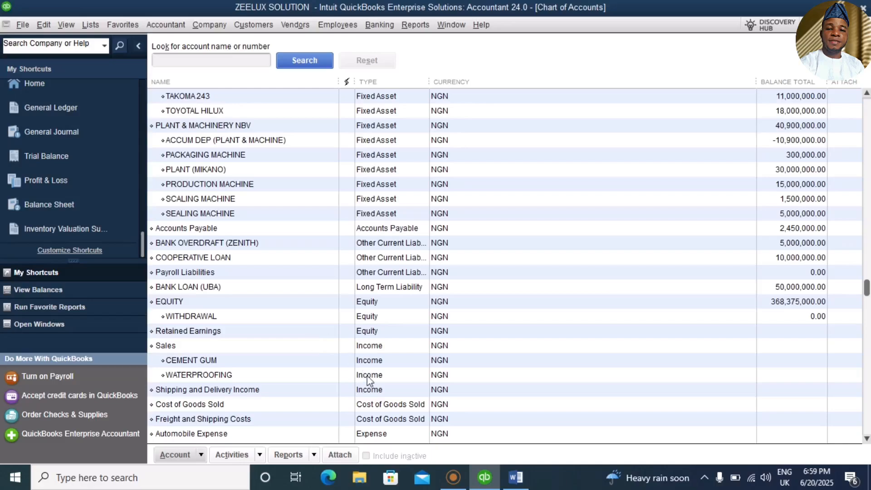
left_click(182, 351)
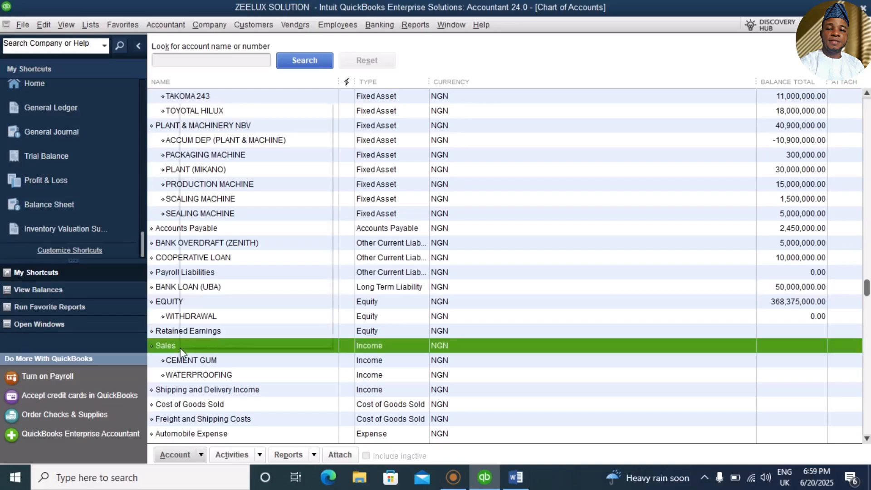
right_click(181, 348)
left_click(227, 142)
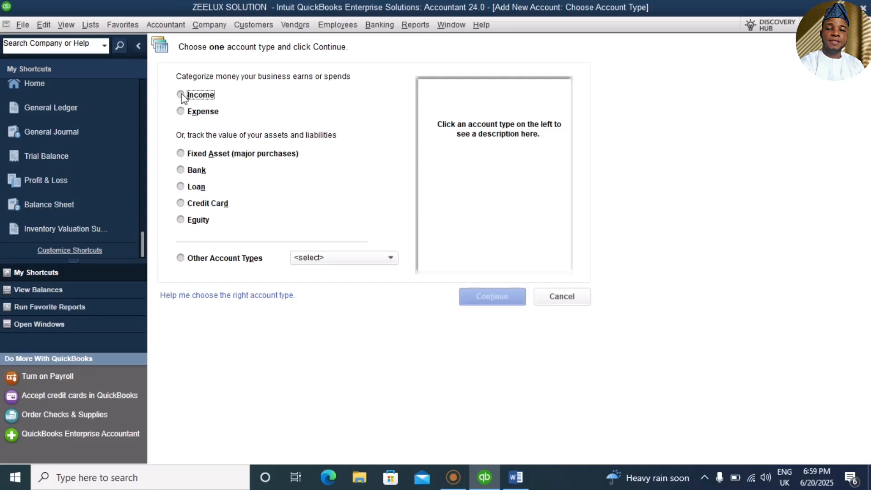
left_click(549, 297)
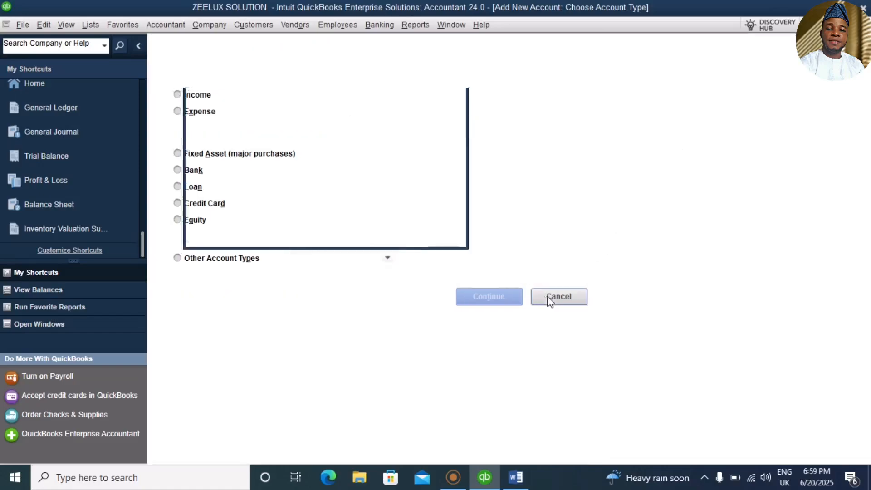
Rename the Sales income account to REVENUE and save it.
right_click(246, 345)
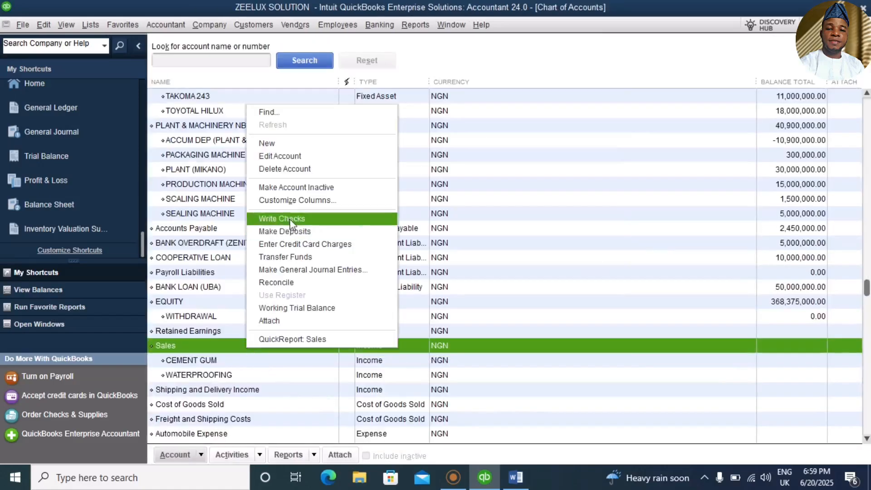
left_click(273, 160)
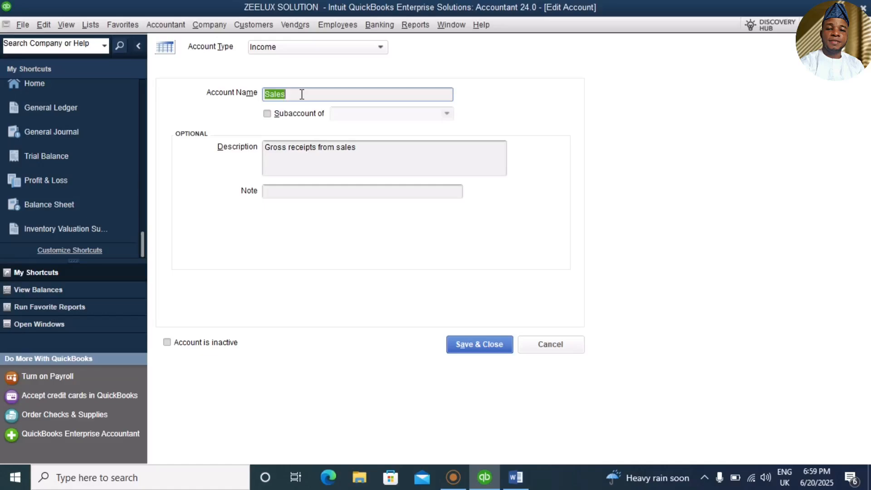
key("BackSpace")
type("REVENUE")
left_click(484, 346)
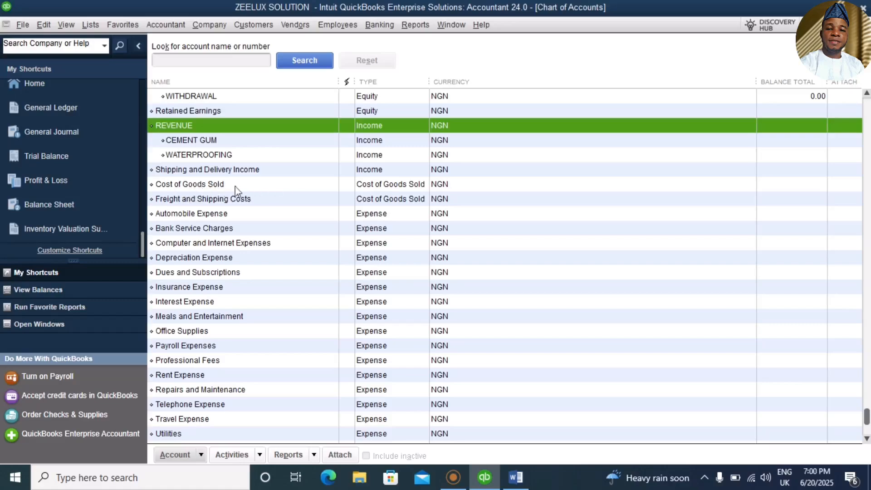
Delete the Freight and Shipping Costs account from the chart of accounts.
left_click(264, 202)
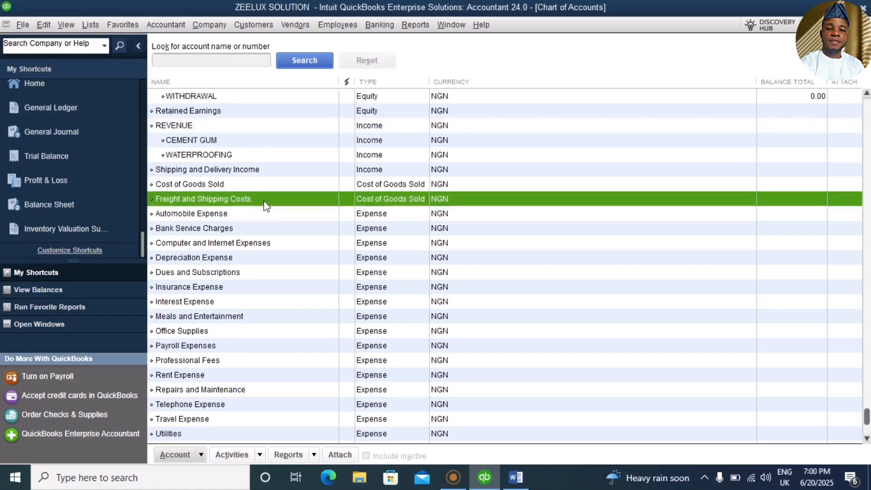
right_click(264, 206)
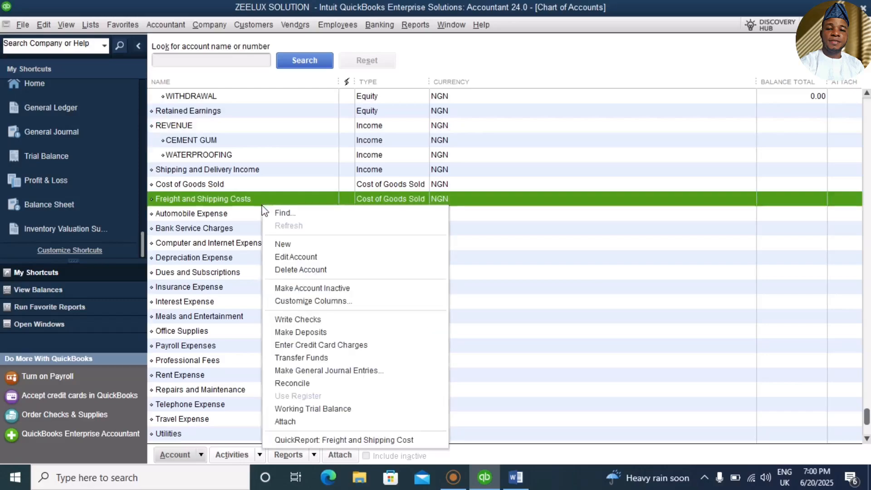
left_click(292, 269)
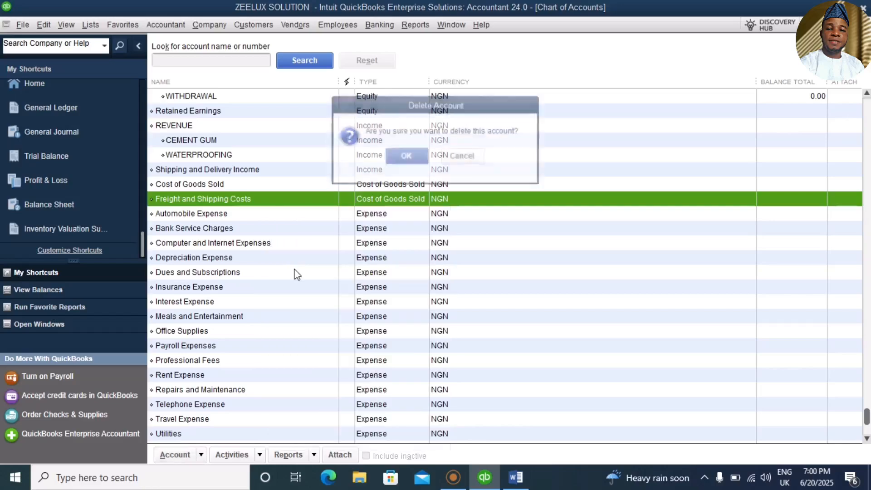
left_click(407, 156)
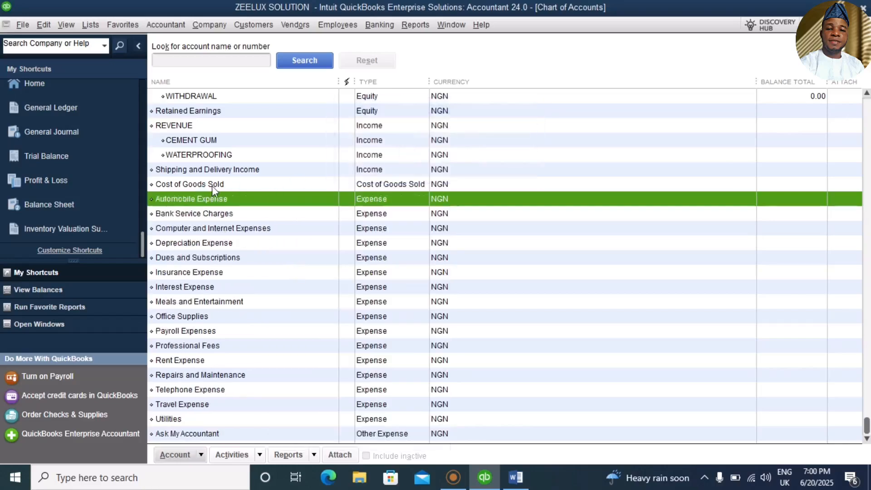
Rename the Cost of Goods Sold account to COST OF SALES and save it.
left_click(226, 184)
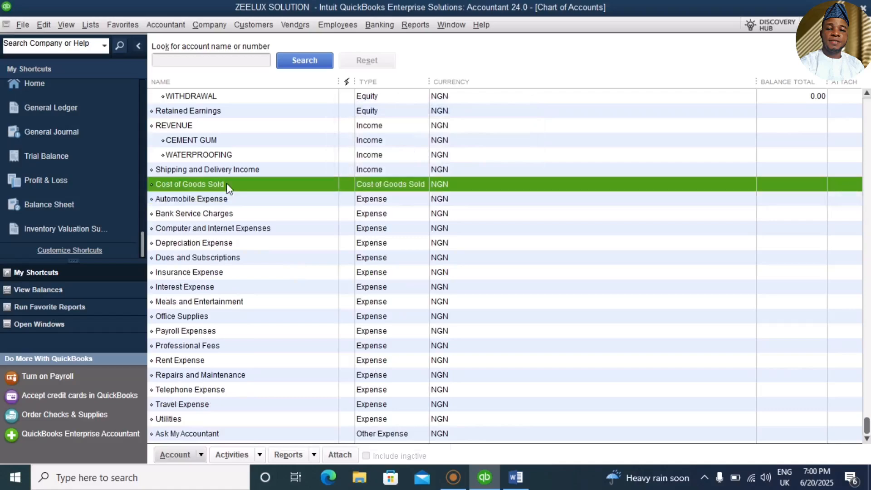
right_click(227, 187)
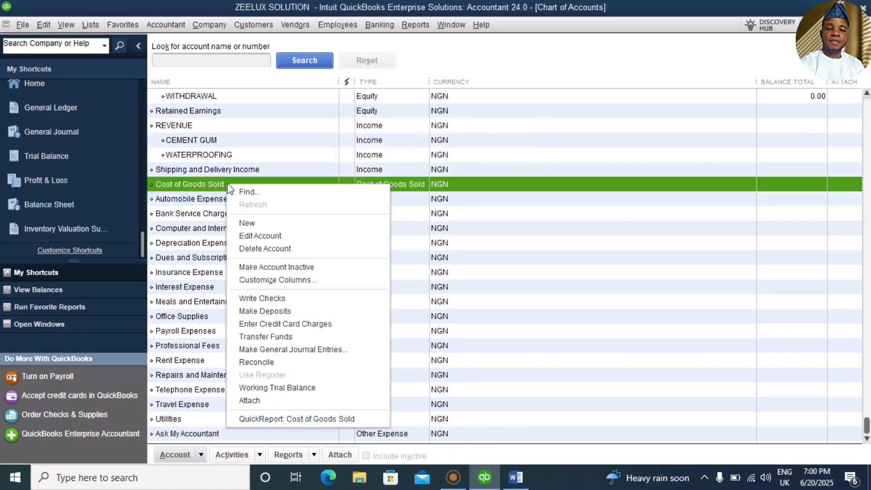
left_click(267, 239)
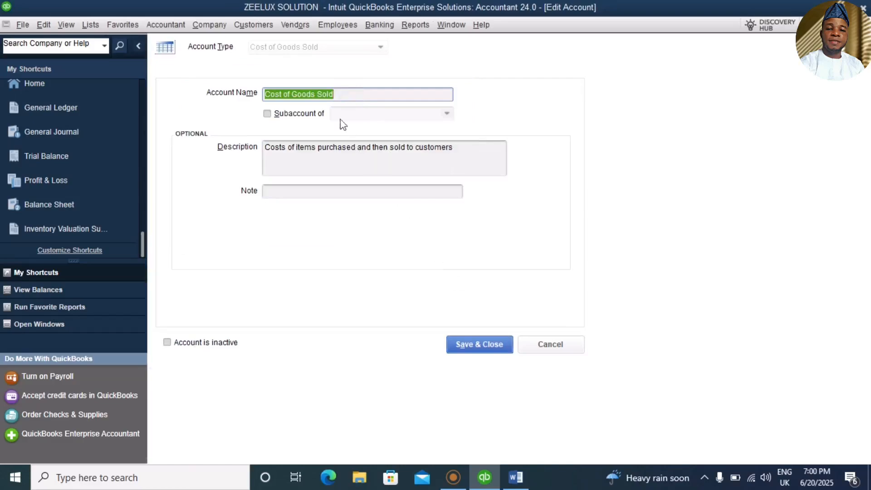
left_click(337, 94)
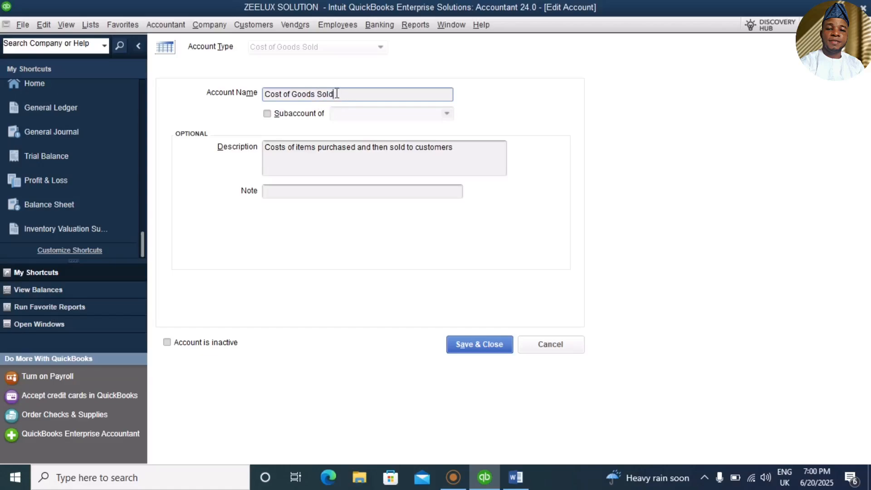
key("BackSpace")
key("BackSpace")
key("BackSpace")
key("BackSpace")
key("BackSpace")
key("BackSpace")
key("BackSpace")
key("BackSpace")
key("BackSpace")
key("BackSpace")
key("BackSpace")
key("BackSpace")
key("BackSpace")
key("BackSpace")
key("BackSpace")
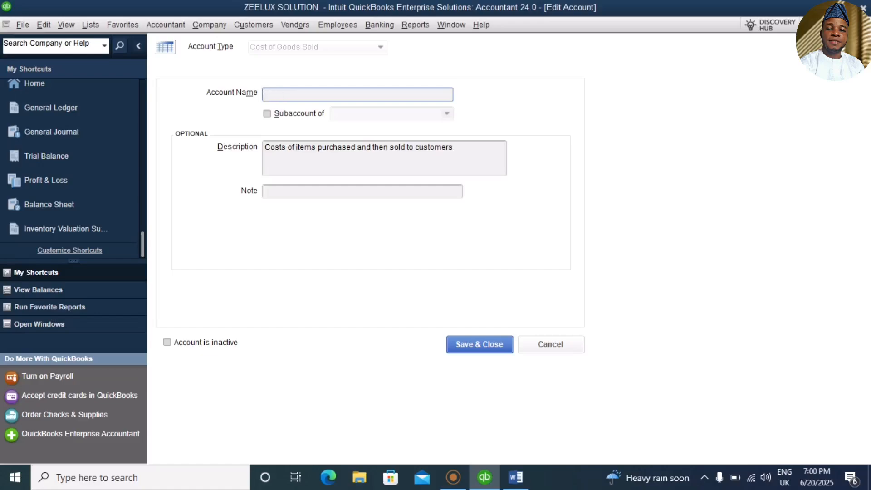
type("COST OF SALES")
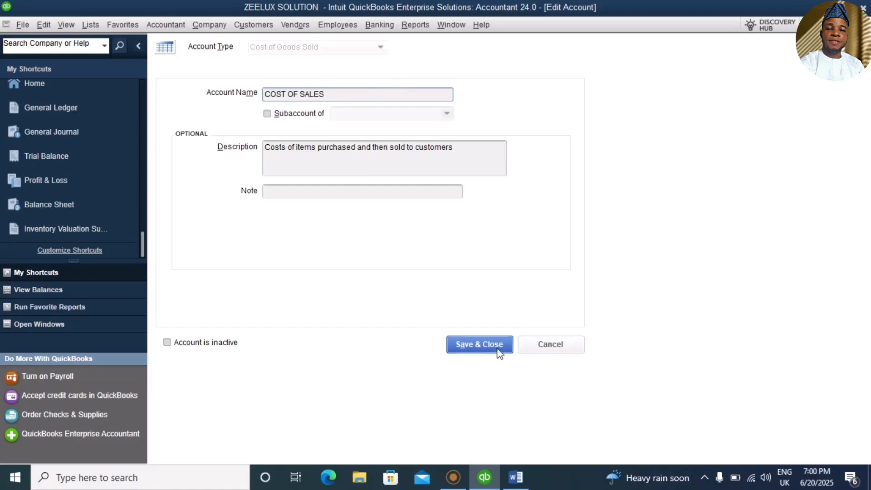
left_click(482, 336)
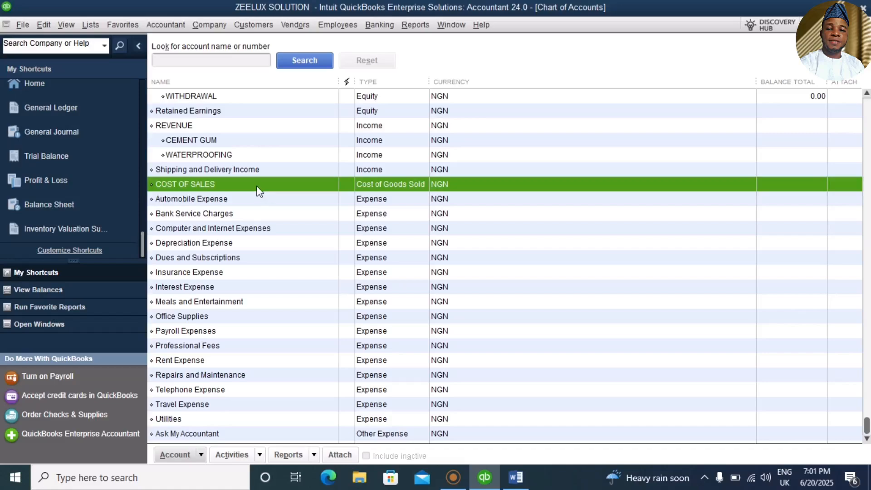
Add a Cost of Goods Sold account named COST OF SALES (CG) as a subaccount of COST OF SALES, saving it and starting another.
key("ctrl+n")
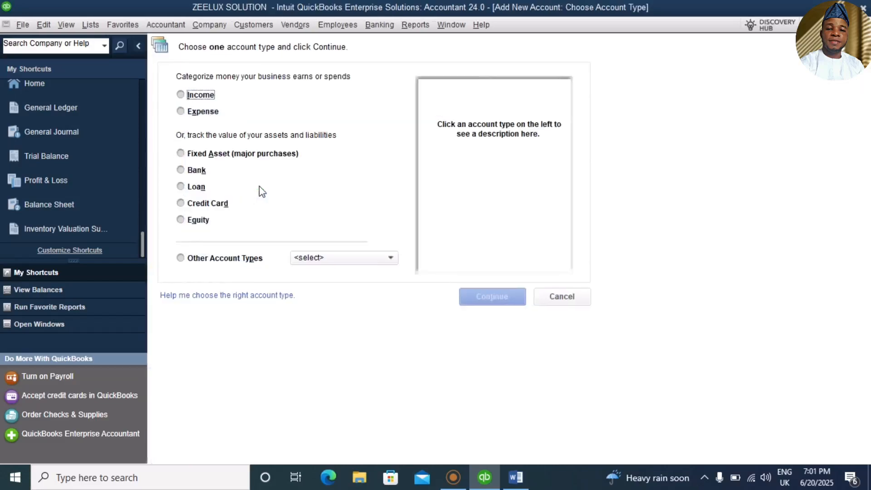
left_click(180, 258)
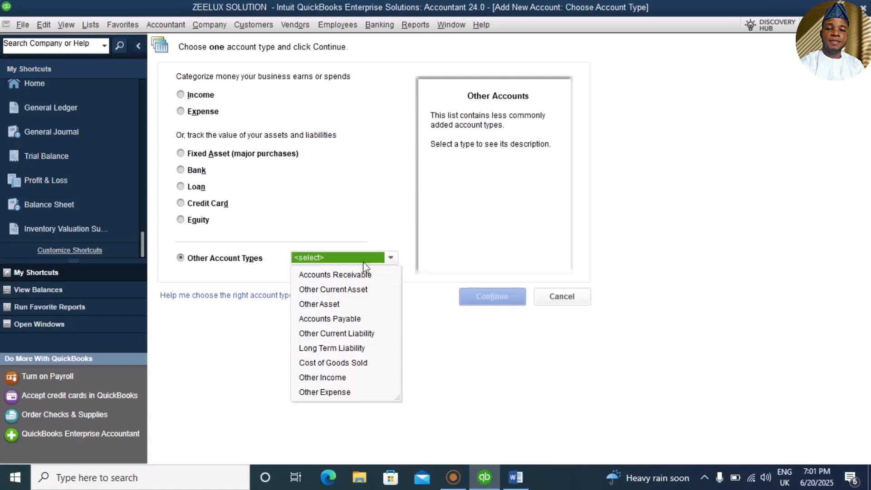
left_click(345, 363)
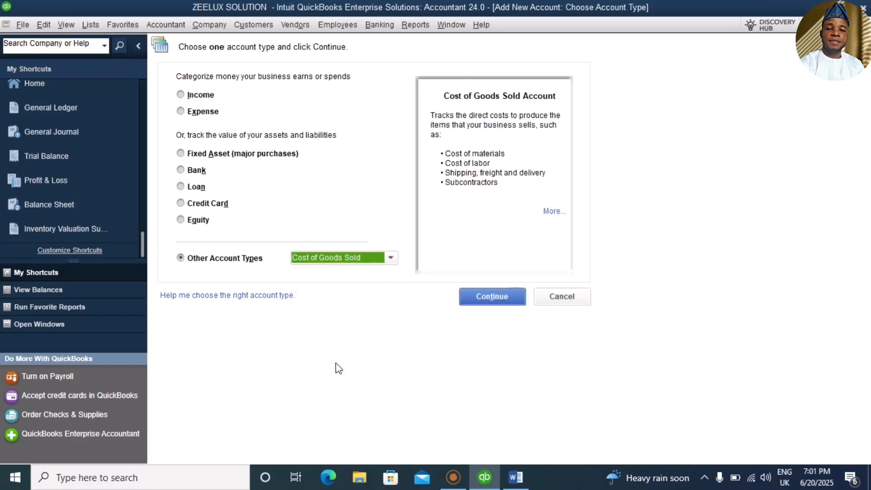
left_click(492, 297)
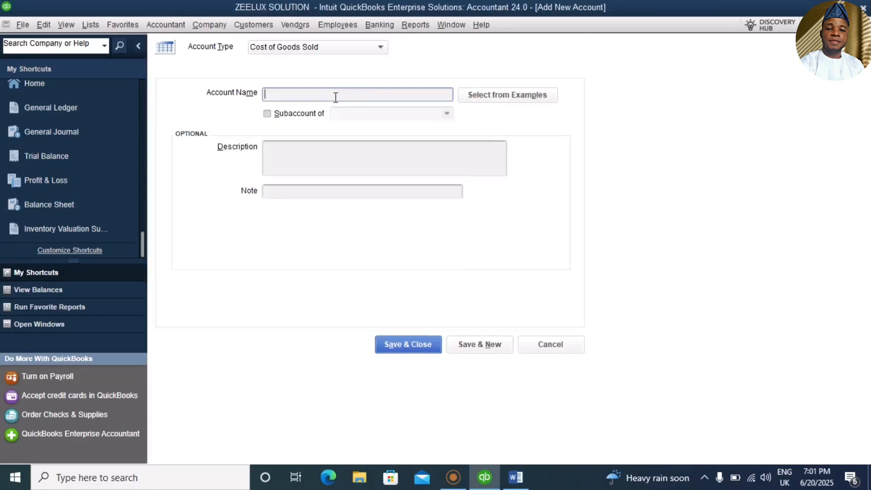
type("COST")
type("CG)")
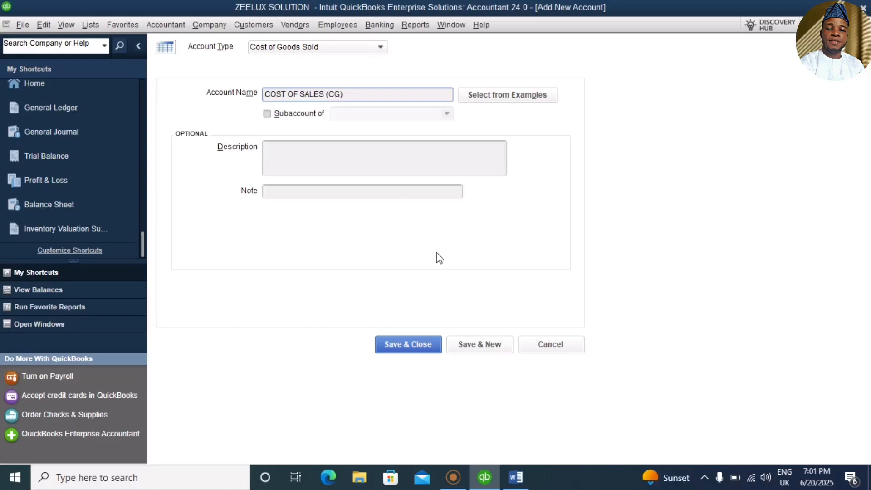
left_click(268, 114)
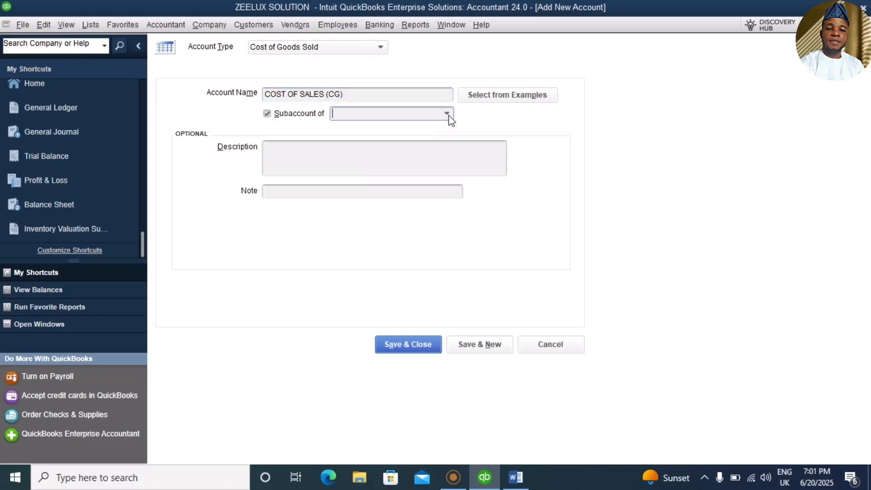
left_click(448, 115)
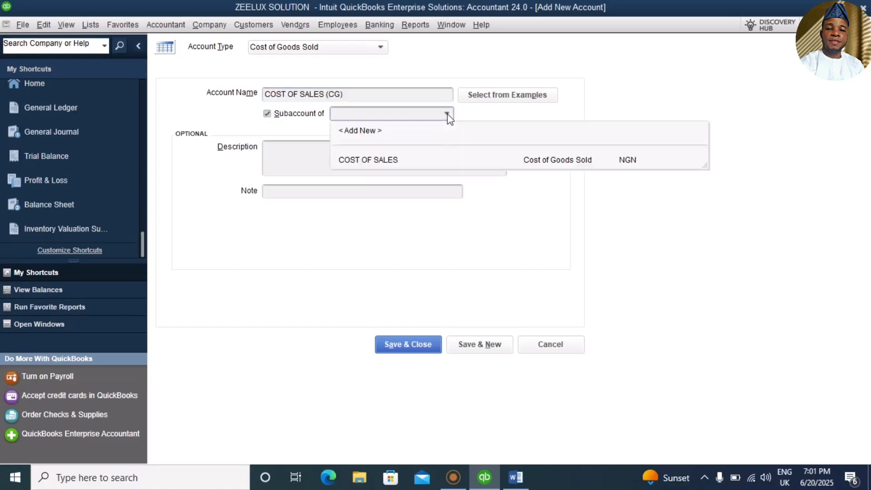
left_click(394, 156)
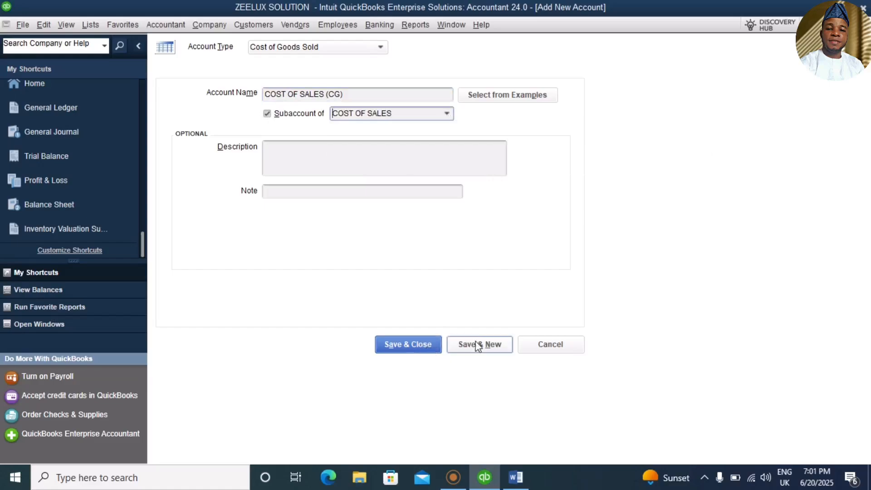
left_click(462, 347)
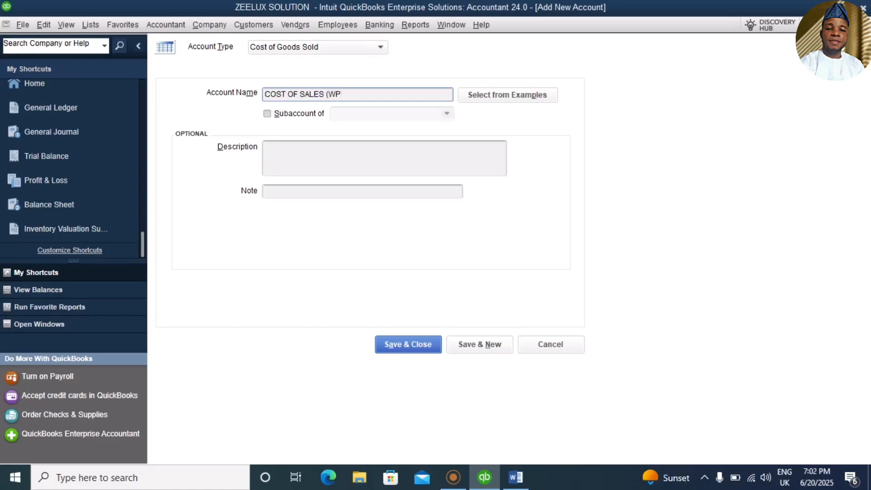
Add the account COST OF SALES (WP) as a subaccount of COST OF SALES, then save and close.
left_click(267, 113)
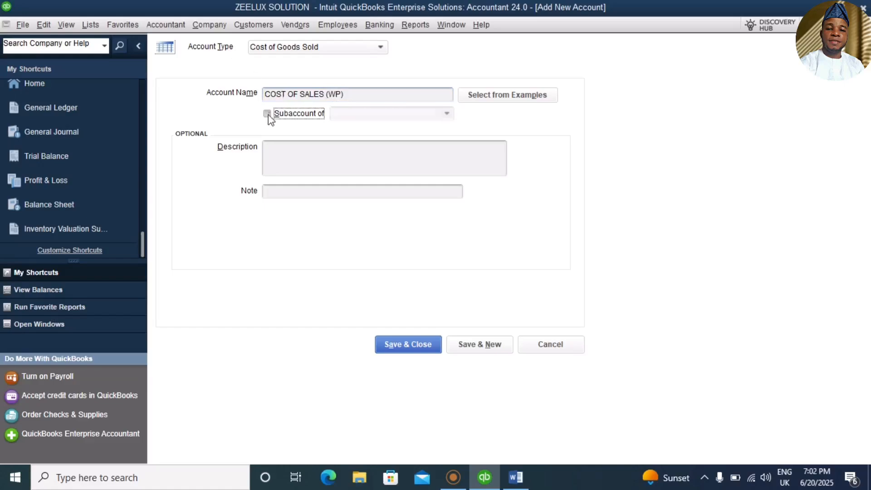
left_click(453, 113)
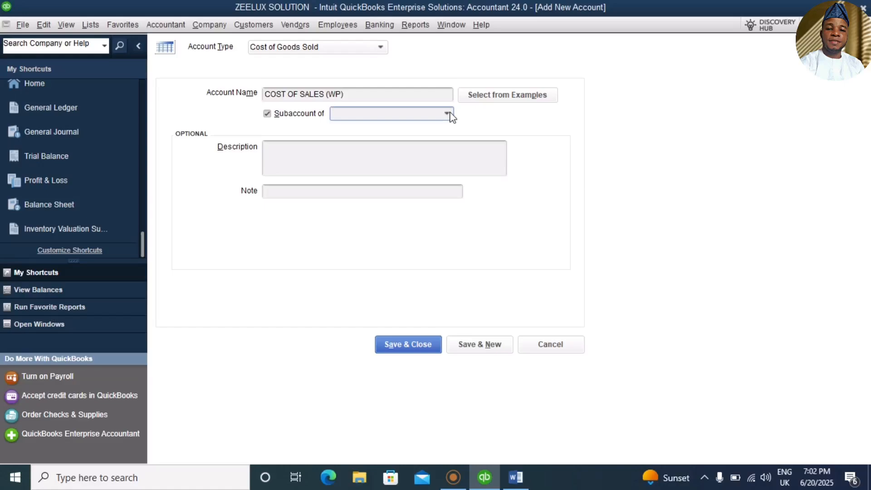
left_click(451, 116)
left_click(370, 161)
left_click(411, 345)
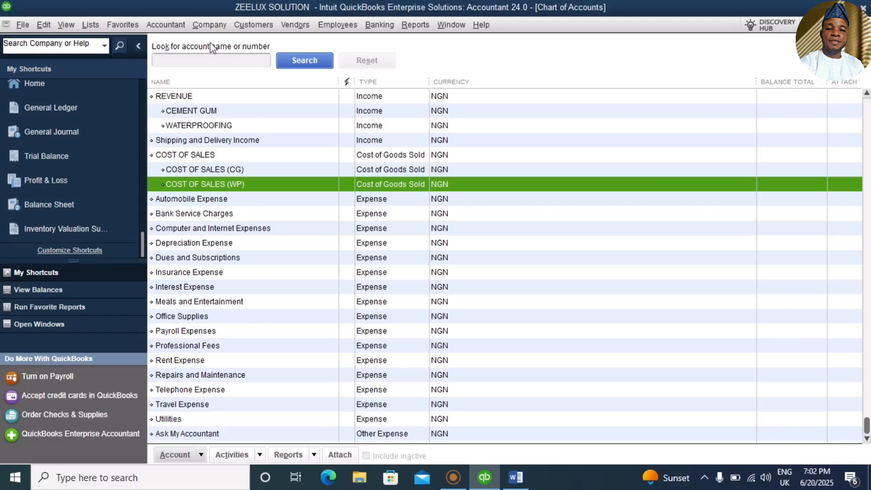
Open the item list and dismiss the tip about finding items and transactions.
left_click(93, 26)
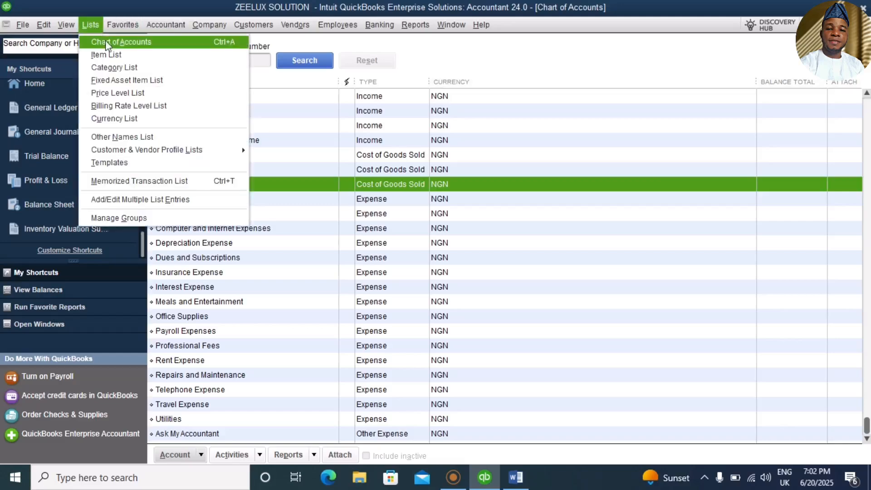
left_click(107, 54)
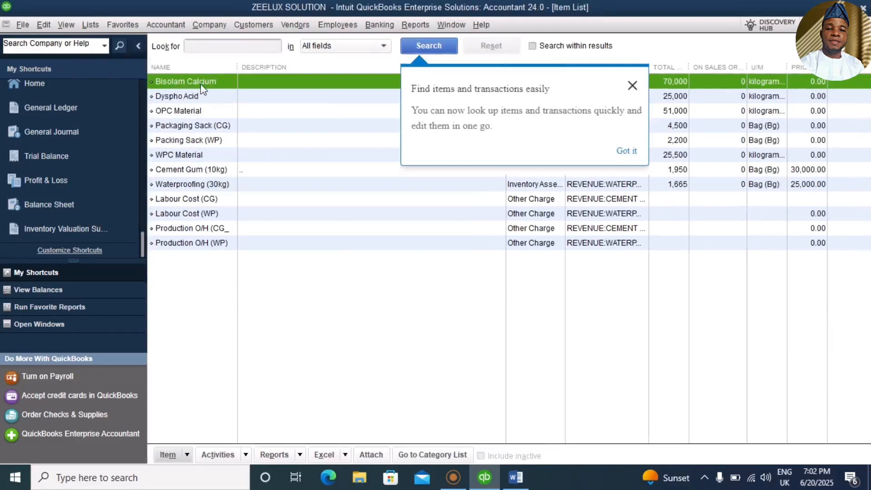
left_click(634, 86)
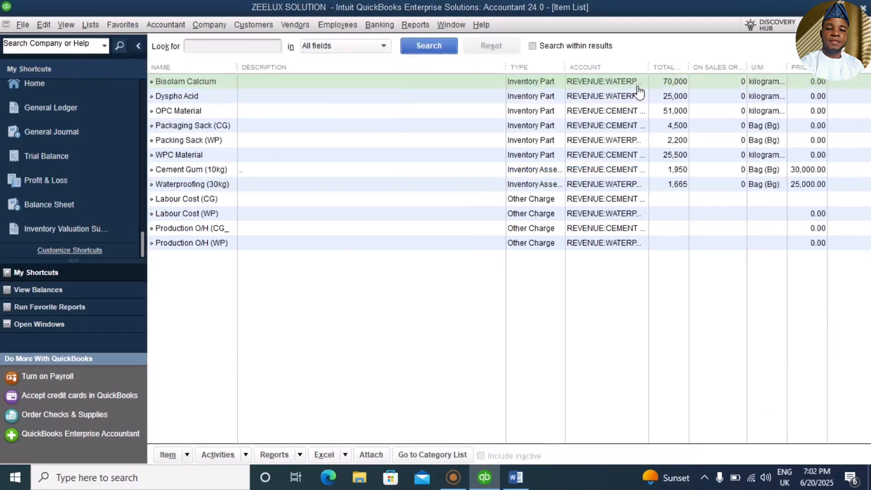
Set the COGS account of the Bisolam Calcium item to COST OF SALES (WP) and save the item.
right_click(192, 82)
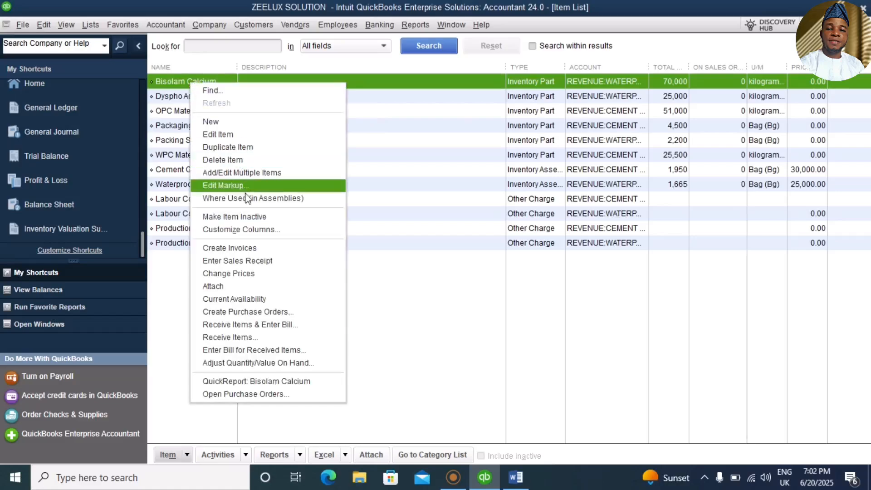
left_click(221, 136)
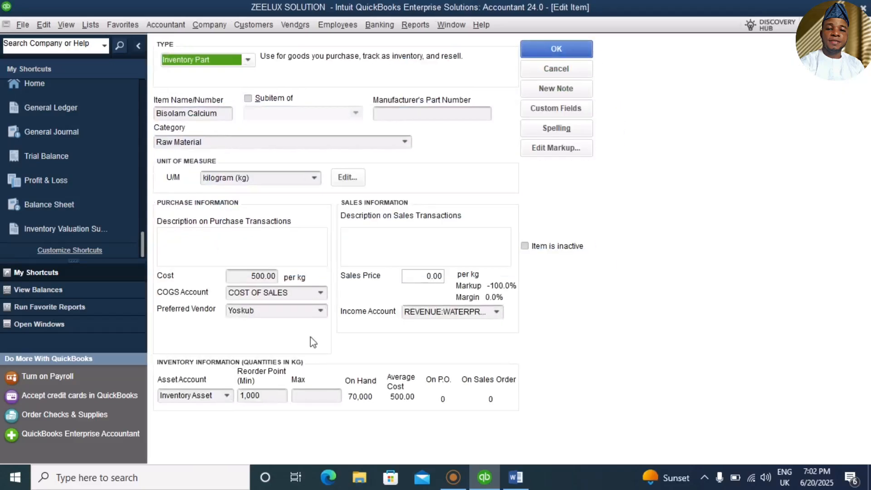
left_click(320, 293)
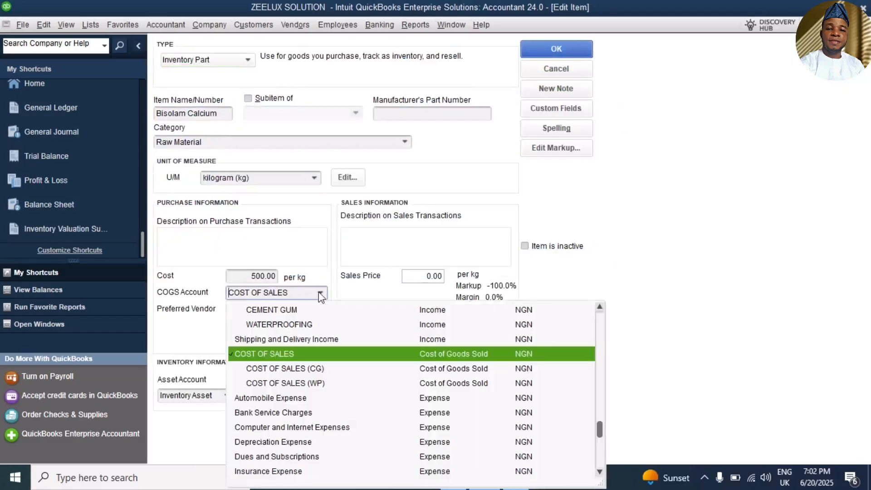
left_click(308, 384)
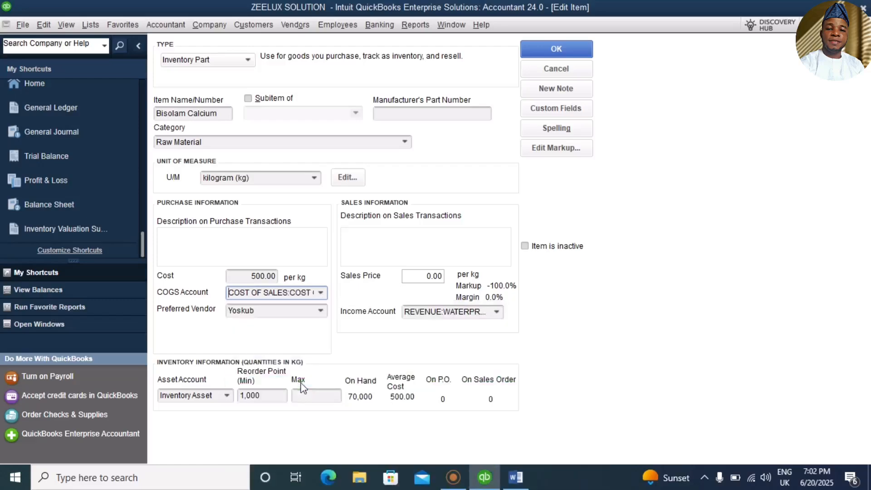
left_click(554, 55)
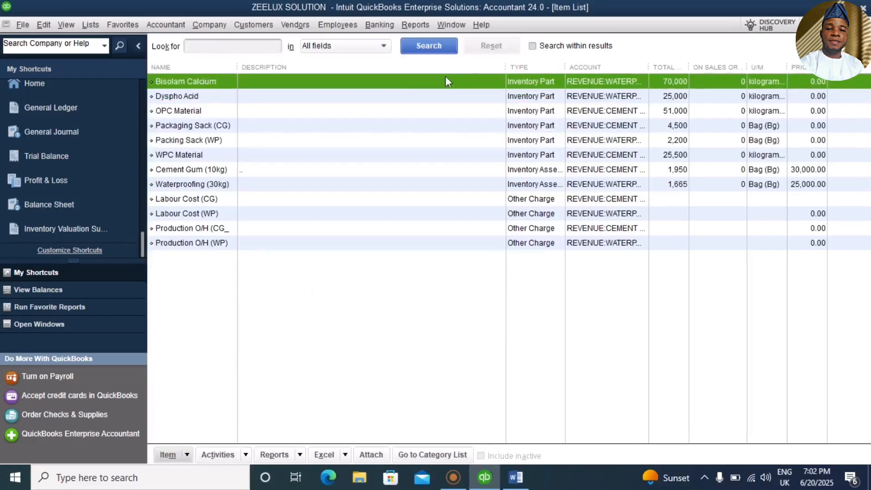
Set the COGS account of the Dyspho Acid item to COST OF SALES (WP) and save the item.
left_click(178, 97)
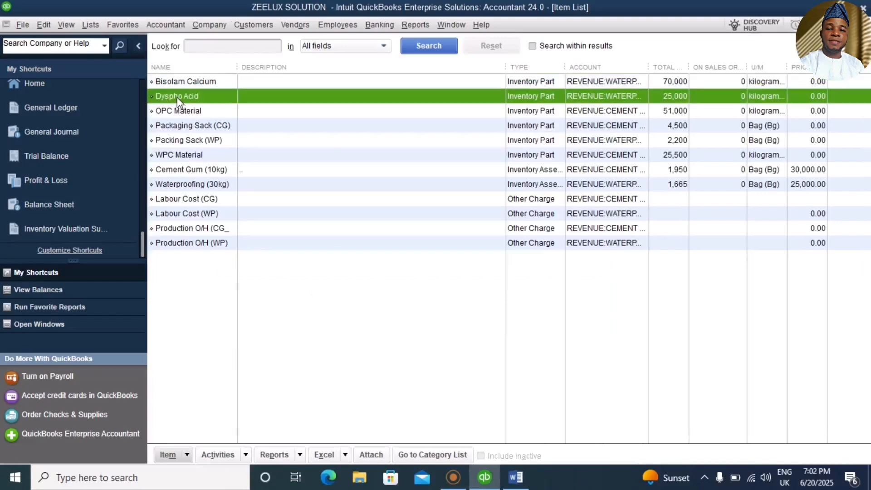
right_click(178, 97)
left_click(213, 153)
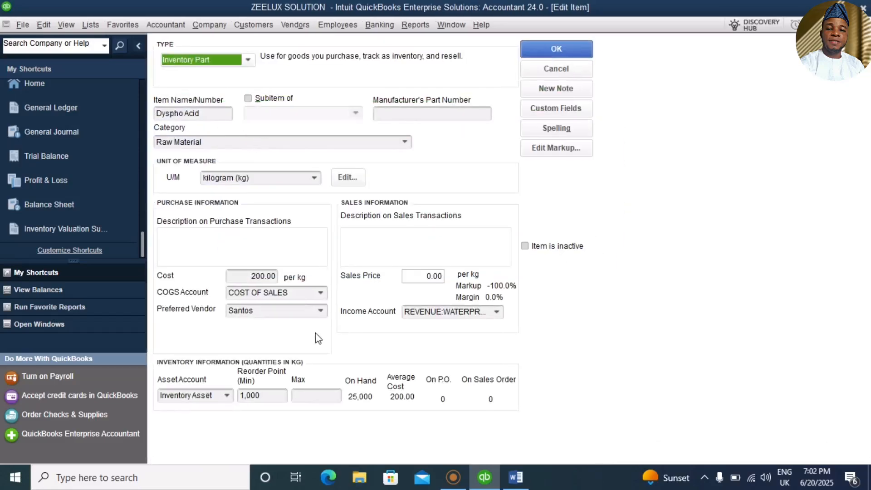
left_click(320, 292)
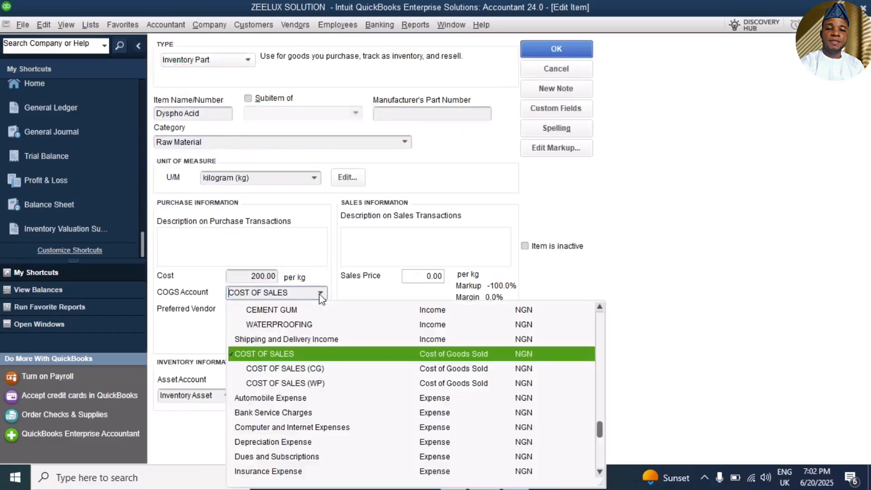
left_click(311, 382)
left_click(556, 49)
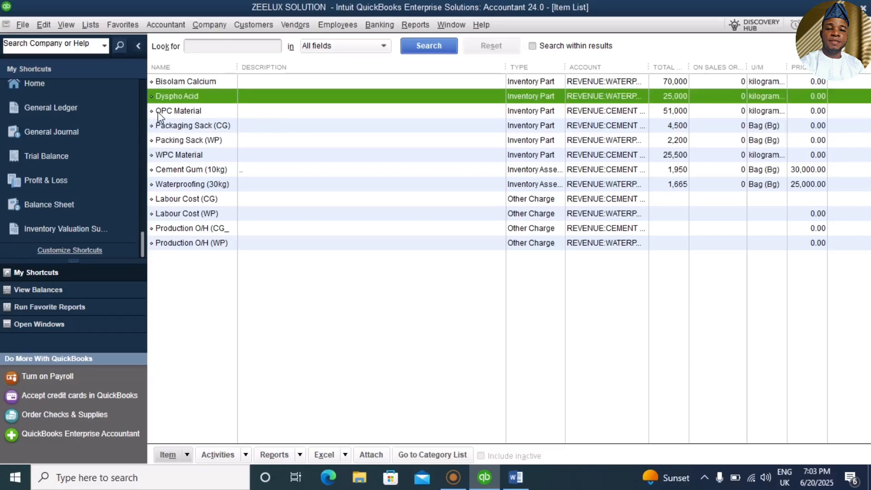
Set the COGS account of the OPC Material item to COST OF SALES (CG) and save the item.
left_click(191, 110)
right_click(190, 110)
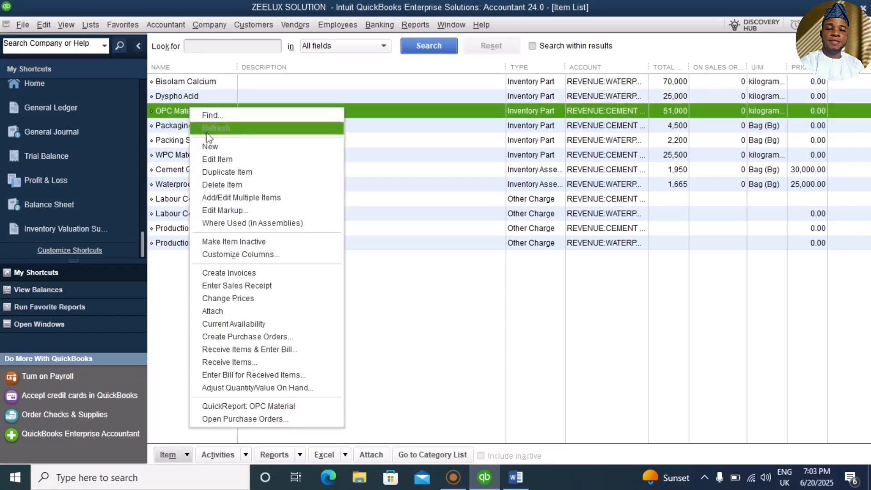
left_click(212, 163)
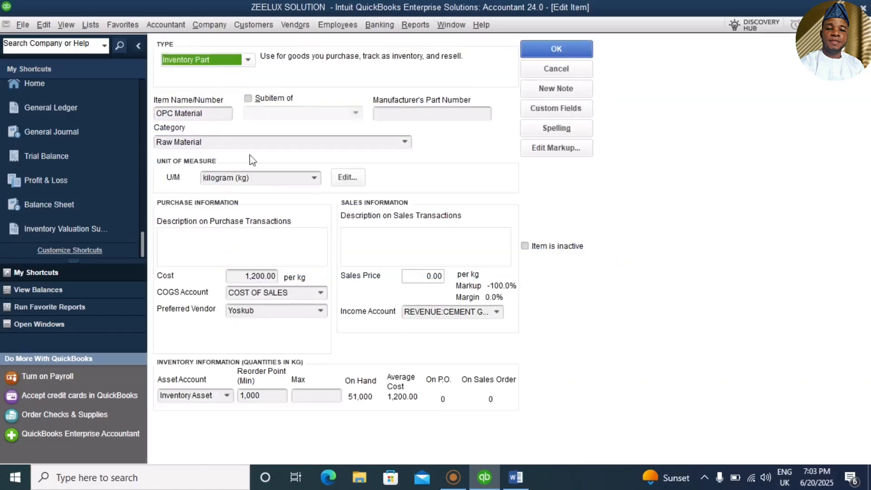
left_click(313, 294)
left_click(321, 292)
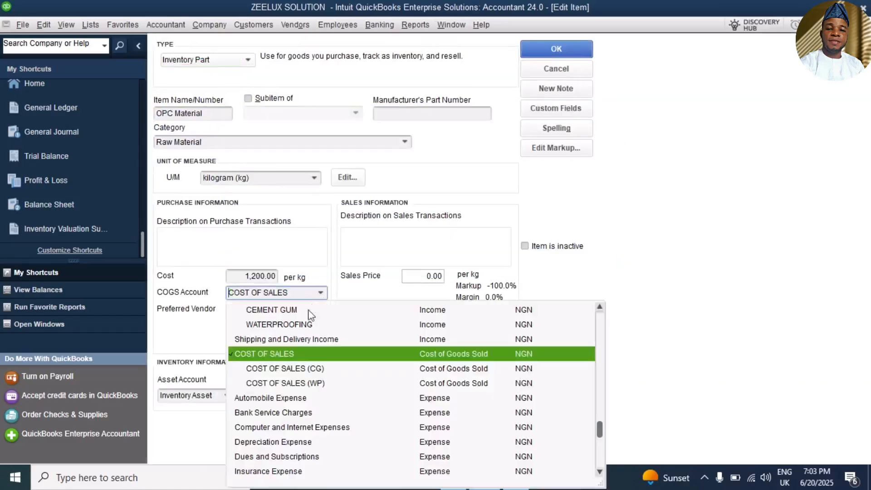
left_click(296, 368)
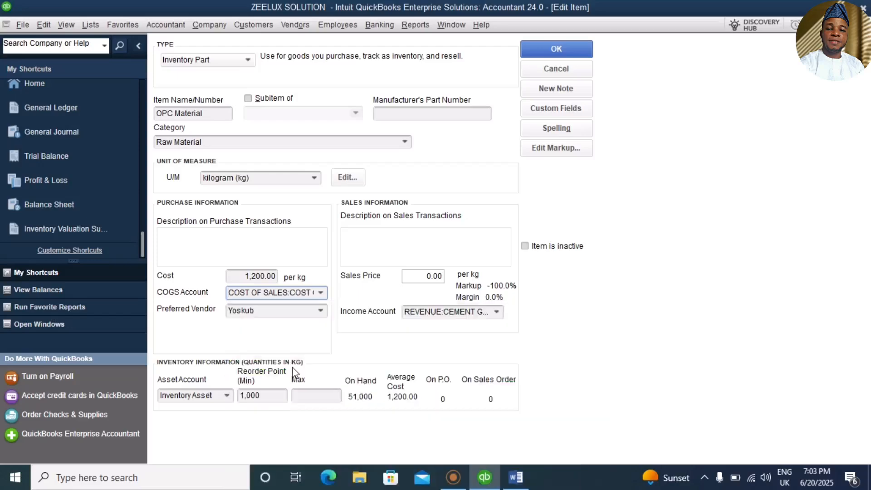
left_click(548, 49)
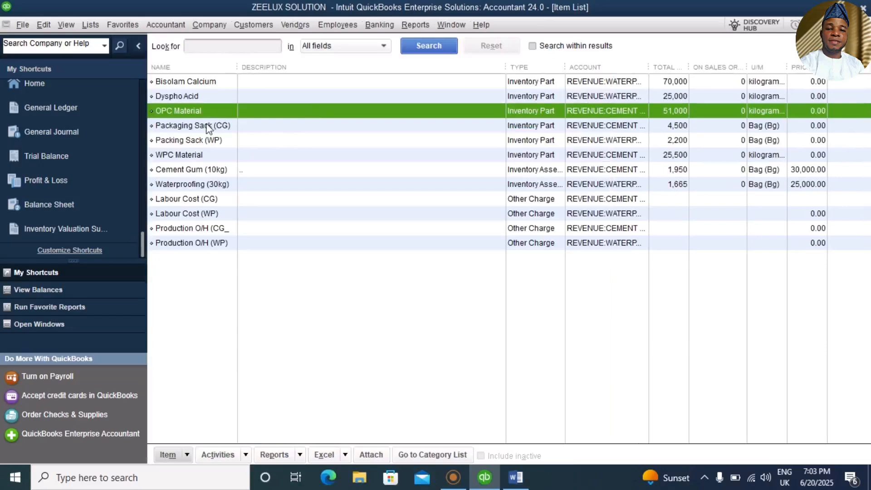
Set the COGS account of the Packaging Sack (CG) item to COST OF SALES (CG) and save the item.
left_click(208, 126)
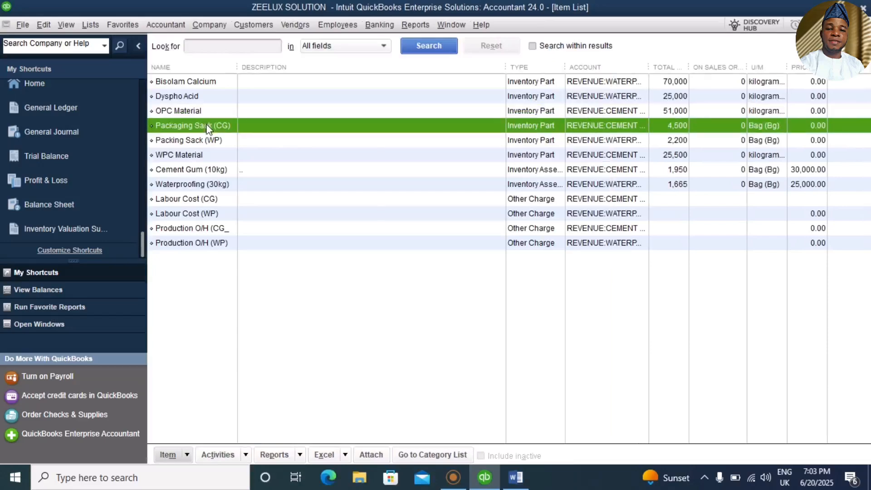
right_click(206, 125)
left_click(224, 173)
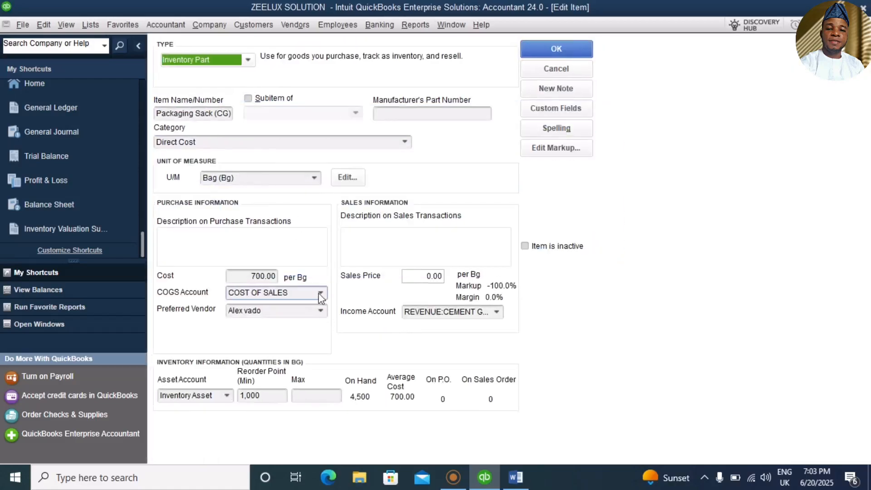
left_click(318, 293)
left_click(298, 366)
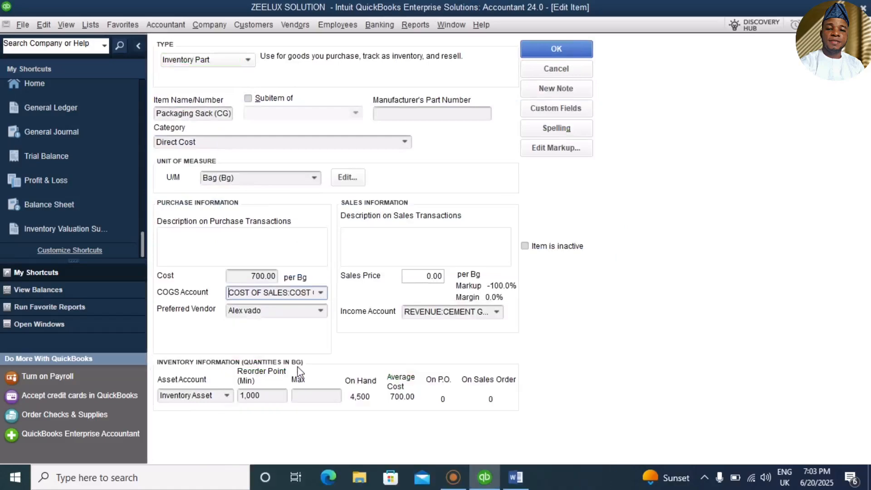
left_click(565, 45)
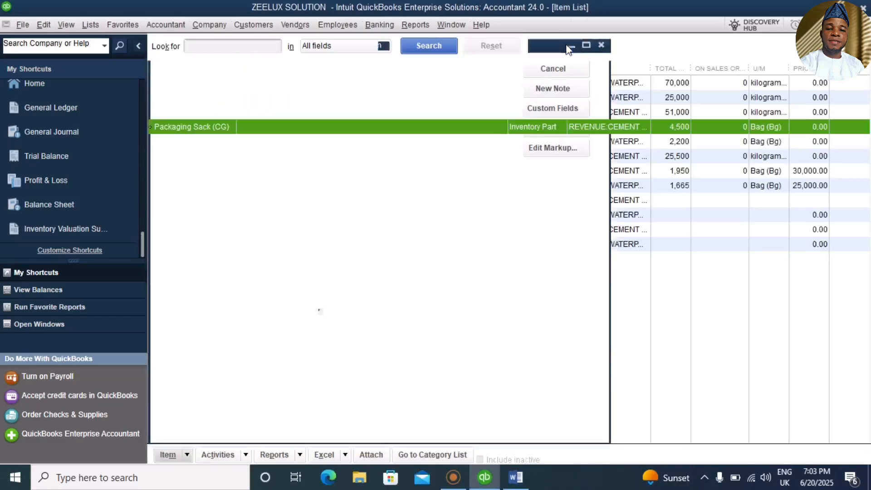
Set the COGS account of the Packing Sack (WP) item to COST OF SALES (WP) and save the item.
left_click(202, 144)
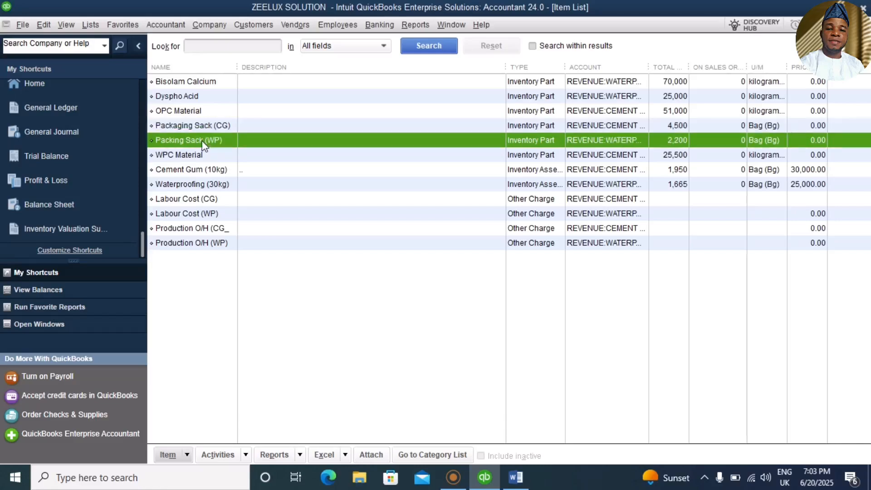
right_click(201, 141)
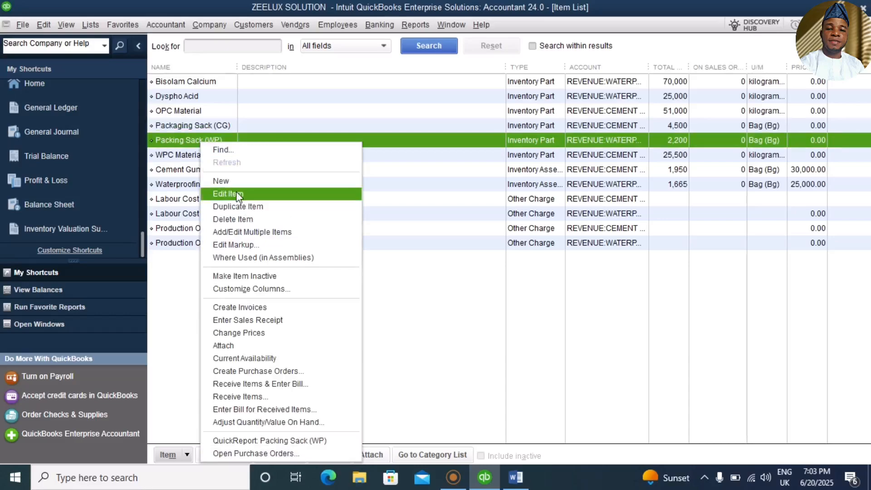
left_click(238, 194)
left_click(320, 292)
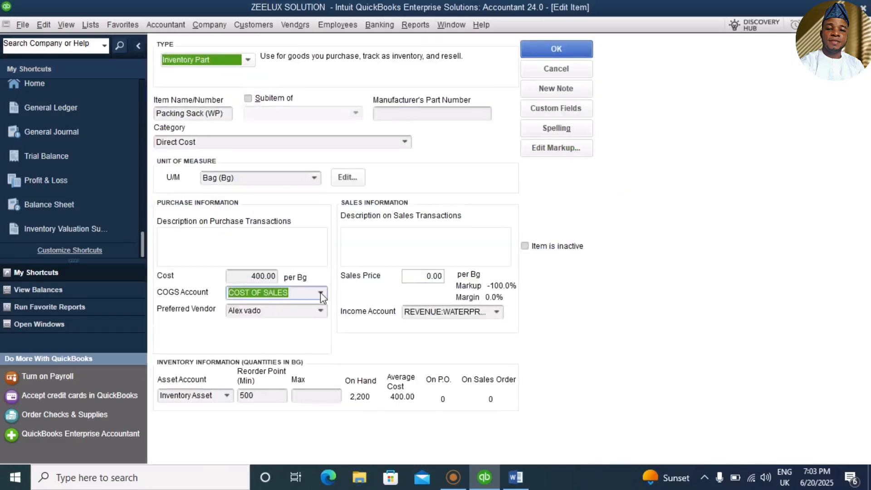
left_click(308, 383)
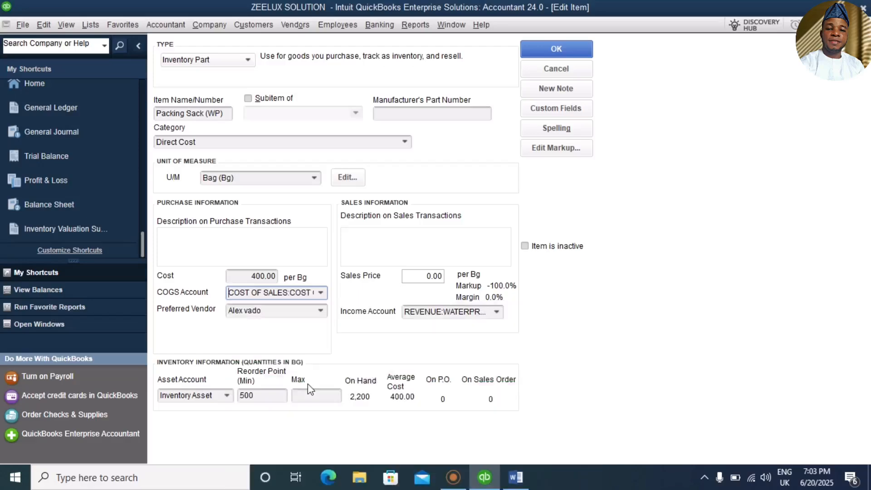
left_click(575, 49)
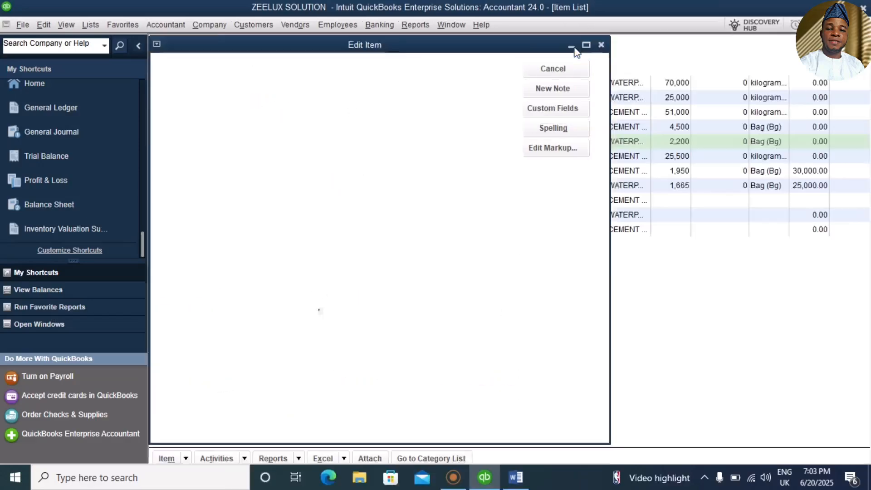
Set the COGS account of the WPC Material item to COST OF SALES (CG) and save the item.
left_click(207, 156)
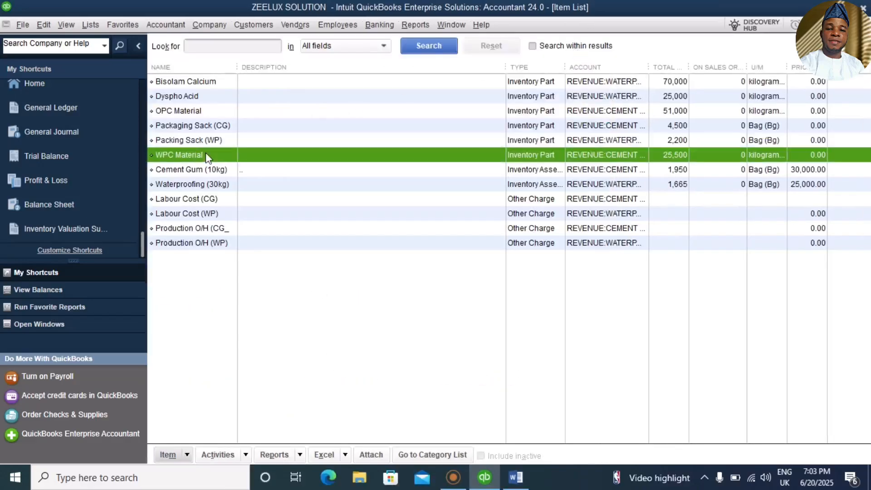
right_click(204, 153)
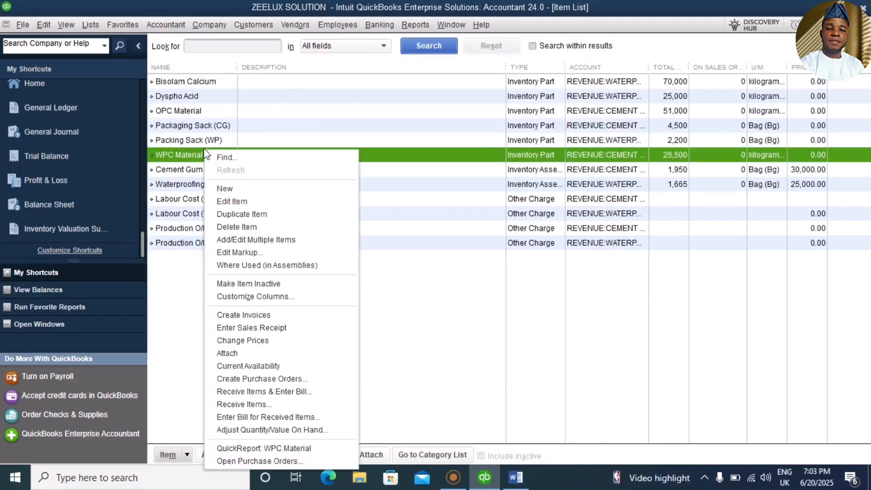
left_click(231, 201)
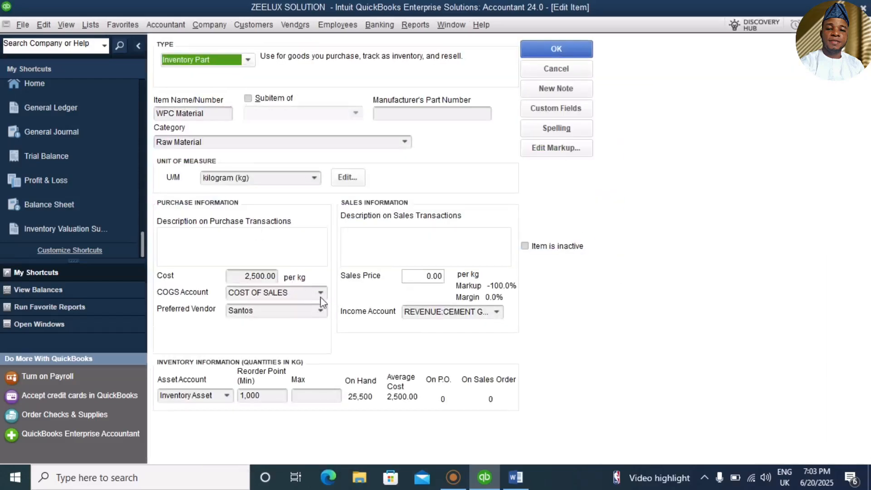
left_click(320, 294)
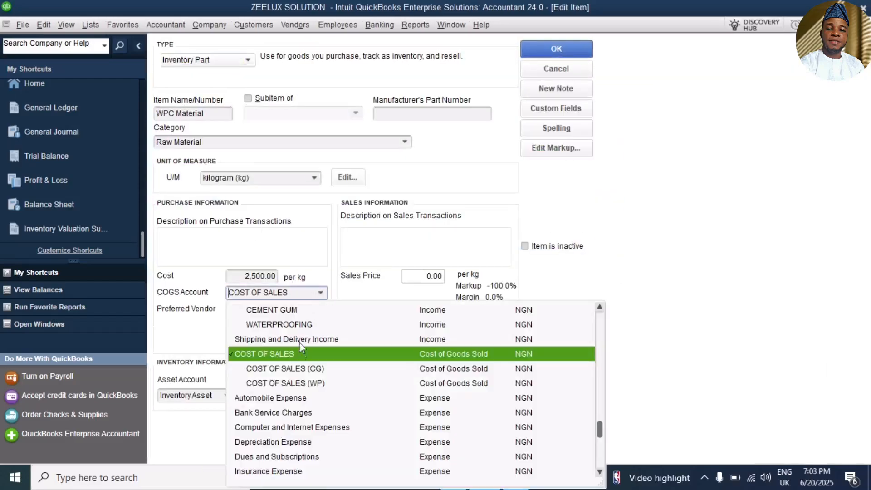
left_click(300, 370)
left_click(545, 49)
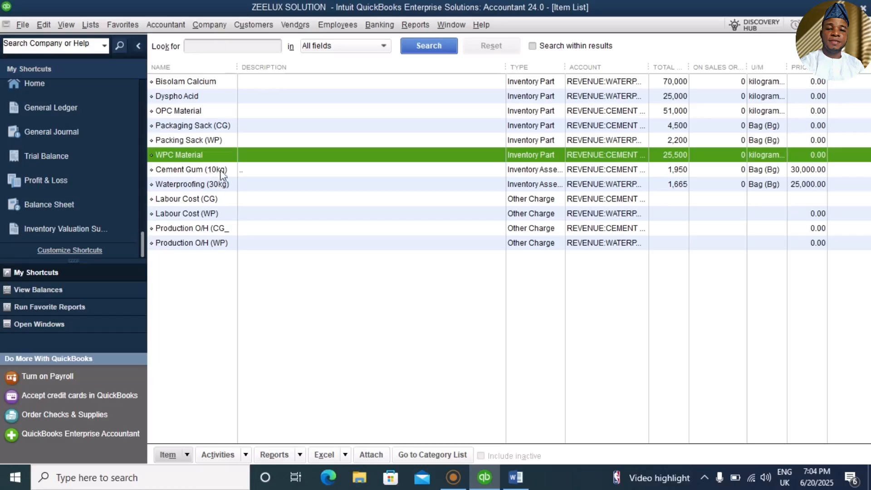
Set the expense account of the Labour Cost (CG) item to COST OF SALES (CG), save it and update existing transactions.
left_click(209, 202)
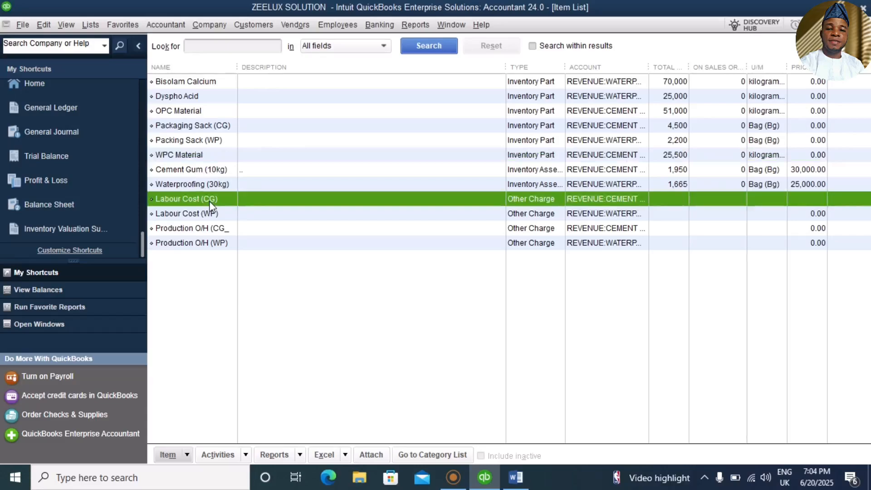
right_click(210, 204)
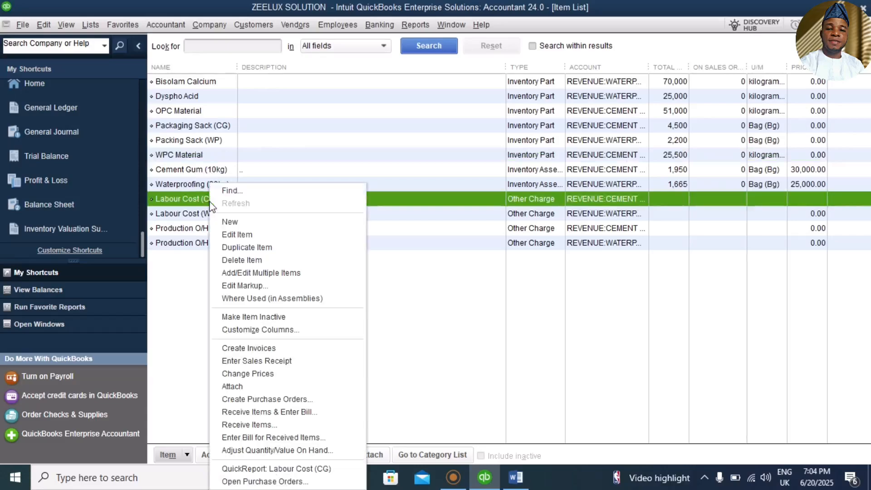
left_click(245, 236)
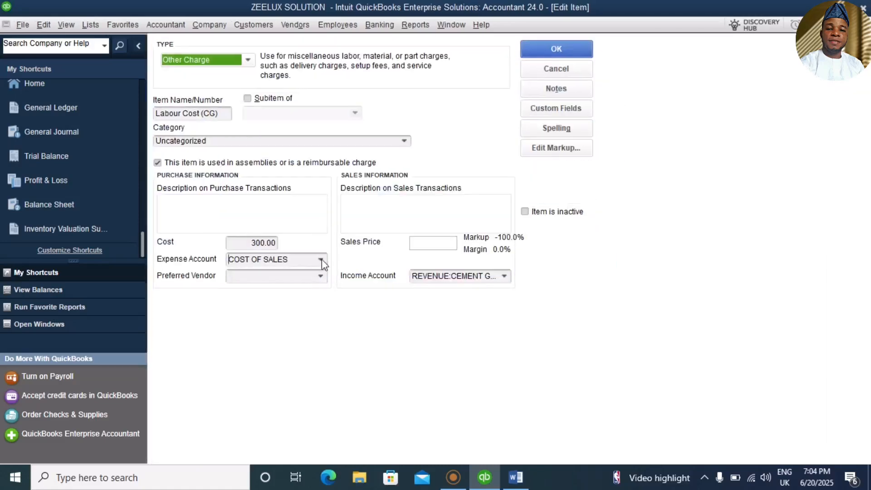
left_click(321, 260)
left_click(290, 347)
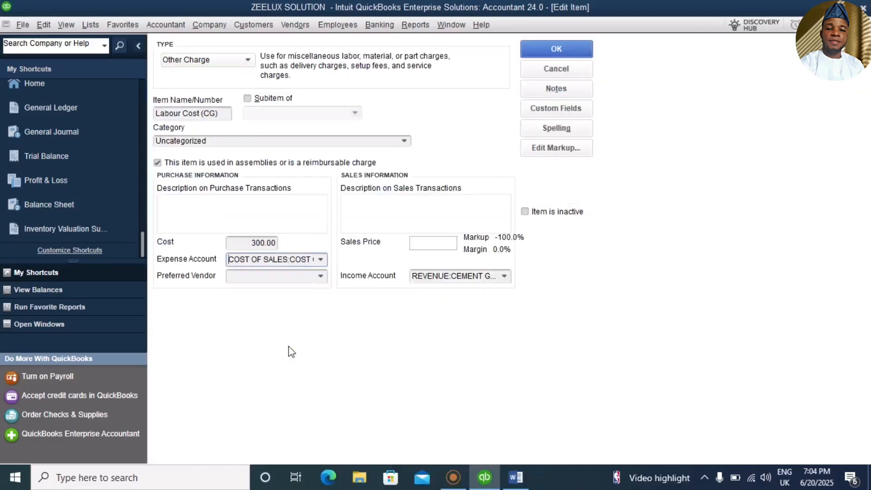
left_click(546, 54)
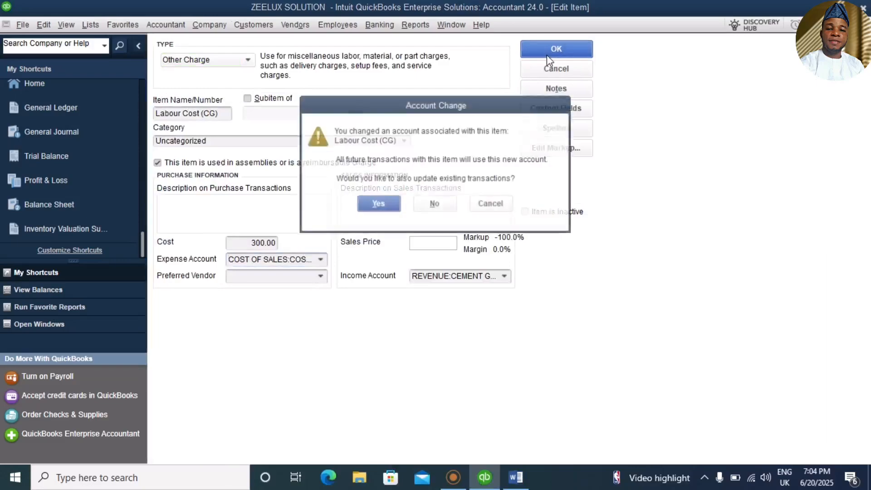
left_click(378, 204)
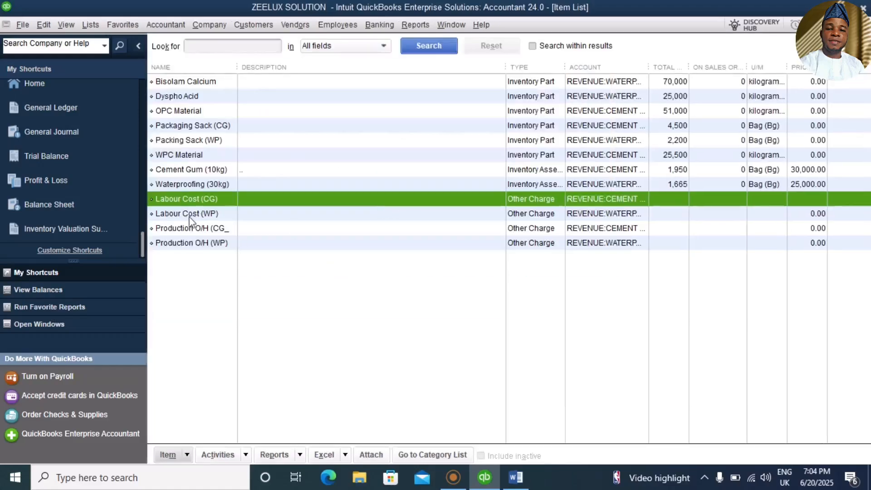
Set the expense account of the Labour Cost (WP) item to COST OF SALES (WP), save it and update existing transactions.
left_click(207, 218)
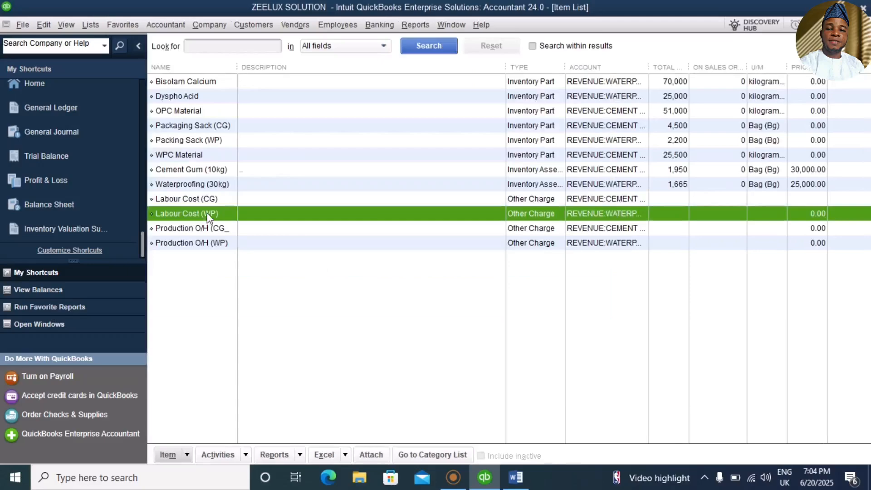
right_click(207, 213)
left_click(241, 235)
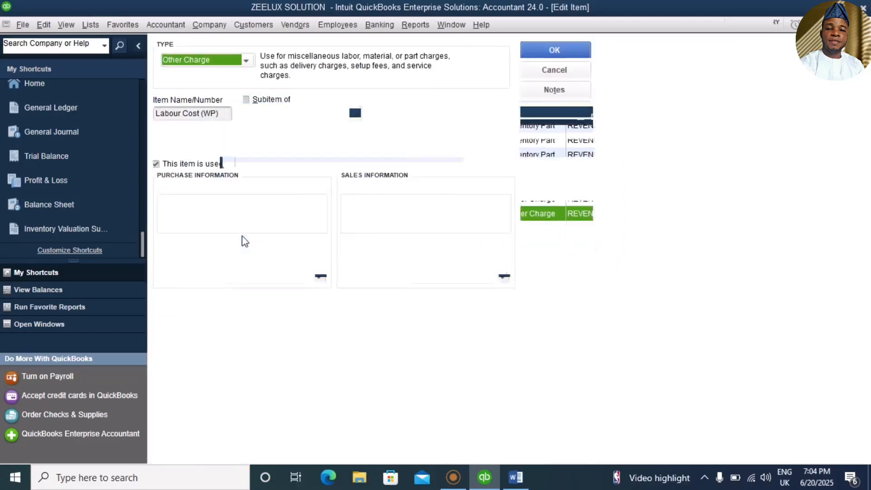
left_click(319, 260)
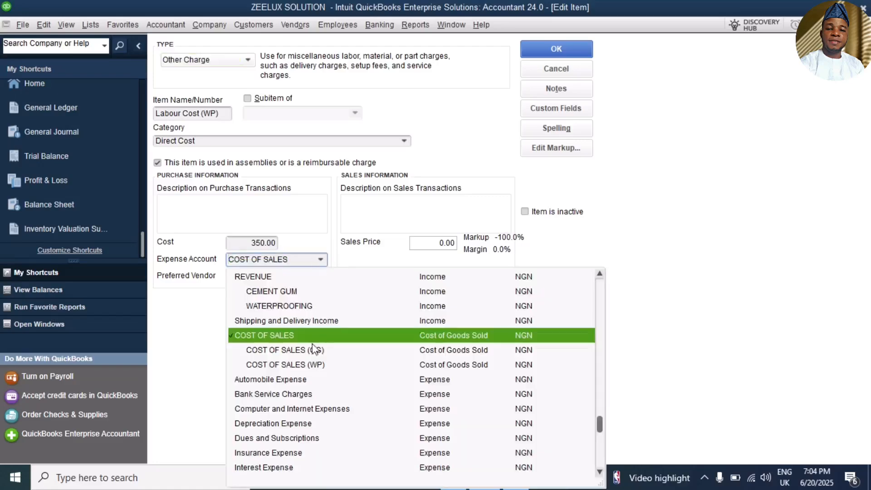
left_click(304, 364)
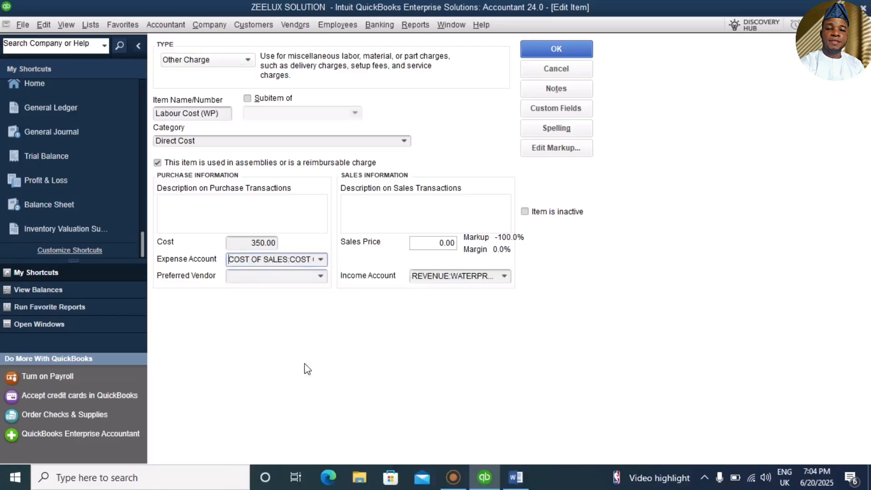
left_click(556, 49)
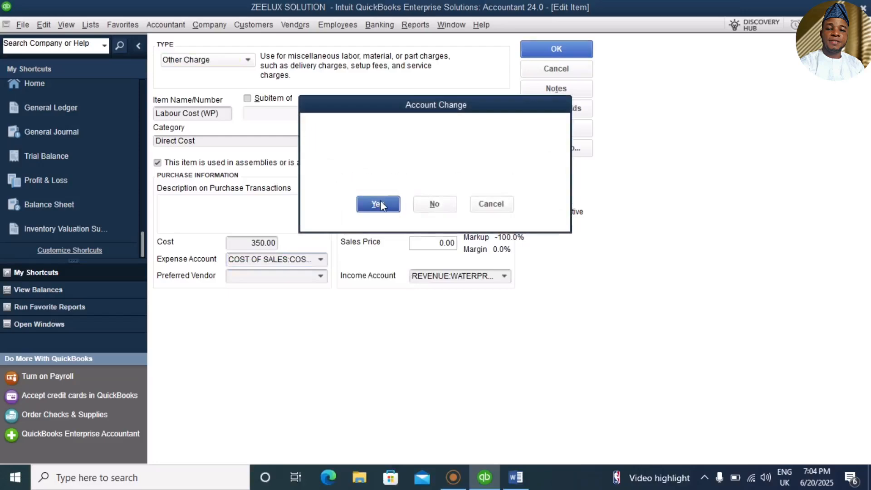
left_click(378, 204)
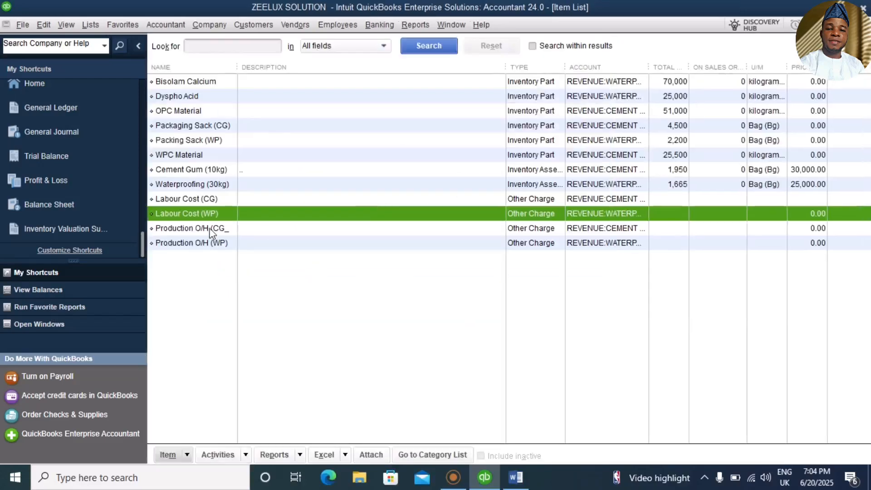
Set the expense account of the Production O/H (CG_ item to COST OF SALES (CG), save it and update existing transactions.
left_click(208, 227)
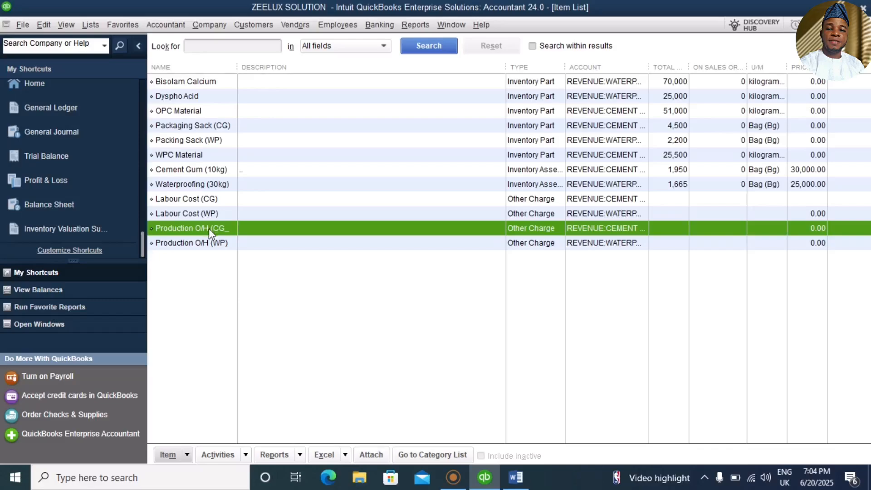
right_click(208, 228)
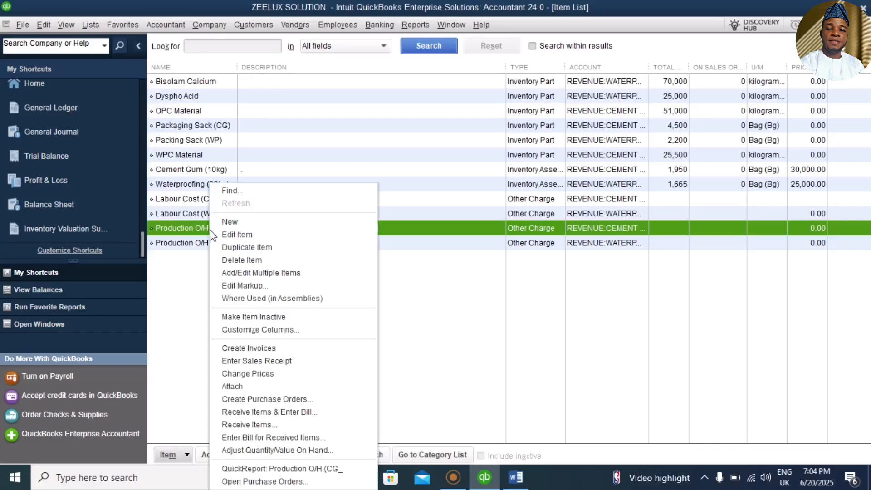
left_click(241, 235)
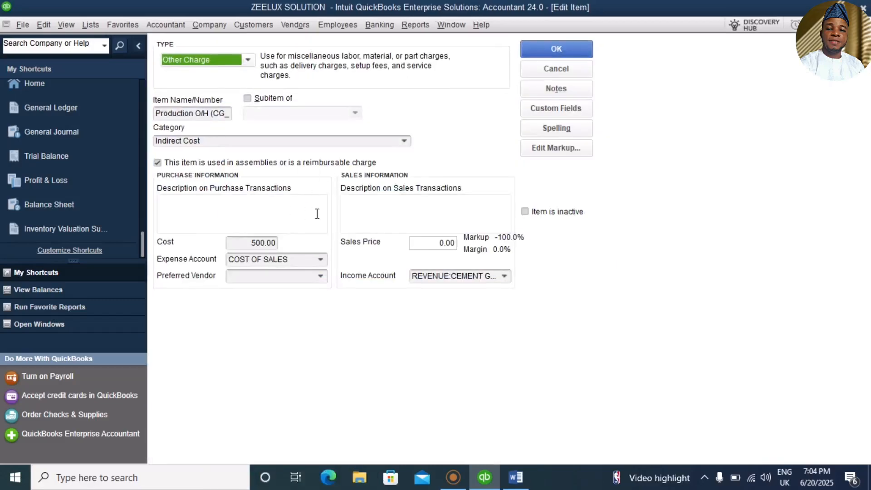
left_click(322, 258)
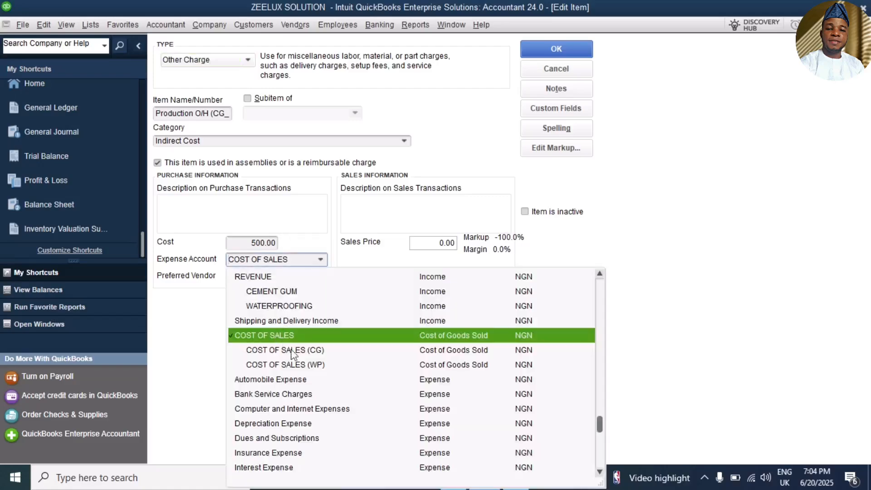
left_click(280, 350)
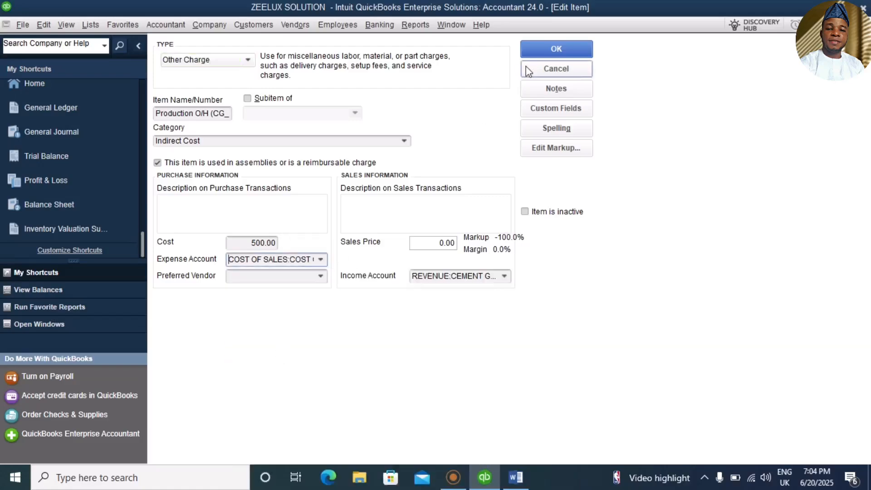
left_click(549, 48)
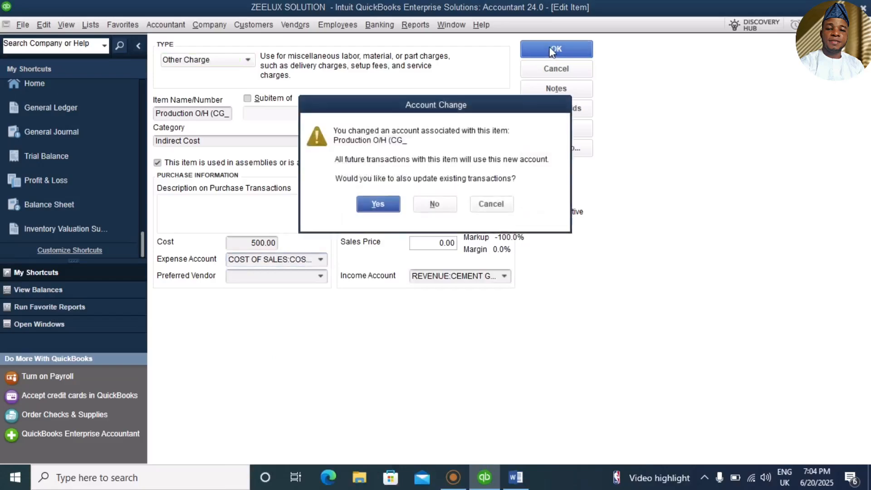
left_click(378, 205)
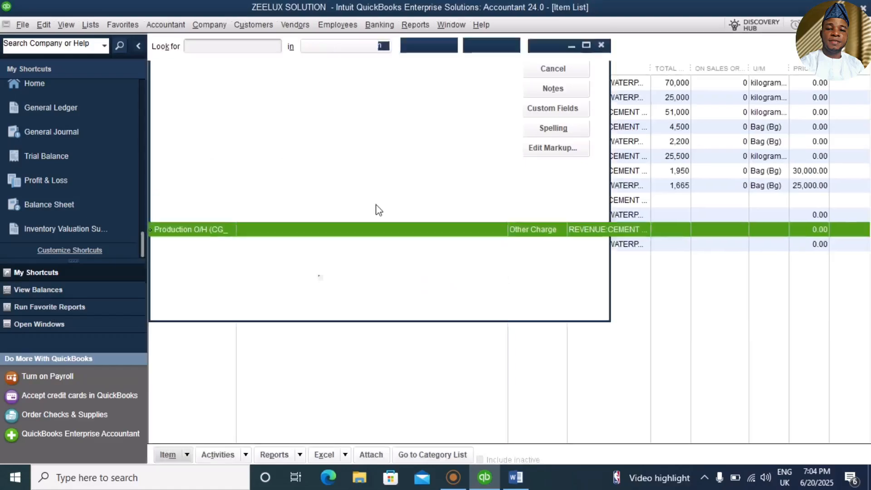
Set the expense account of the Production O/H (WP) item to COST OF SALES (WP), save it and update existing transactions.
left_click(216, 244)
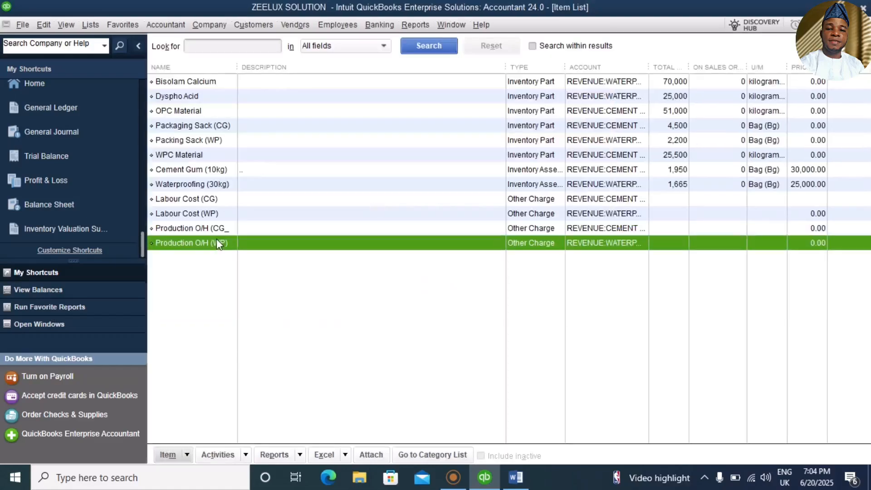
right_click(217, 239)
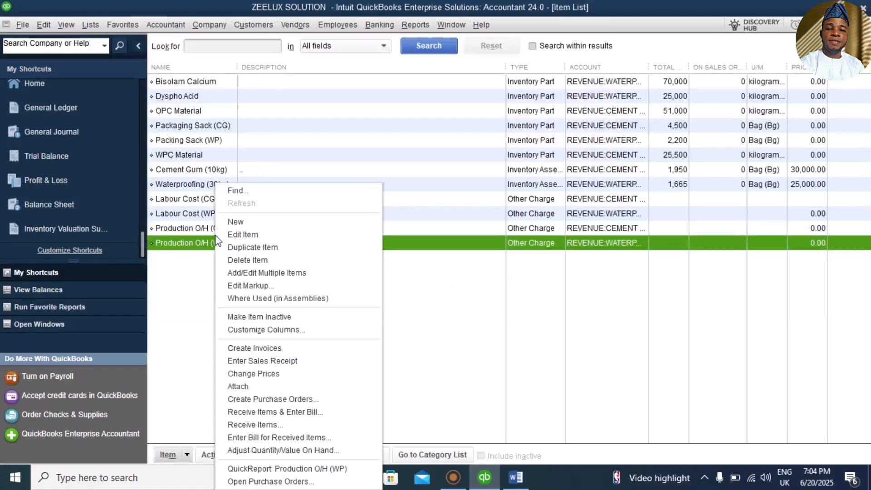
left_click(248, 235)
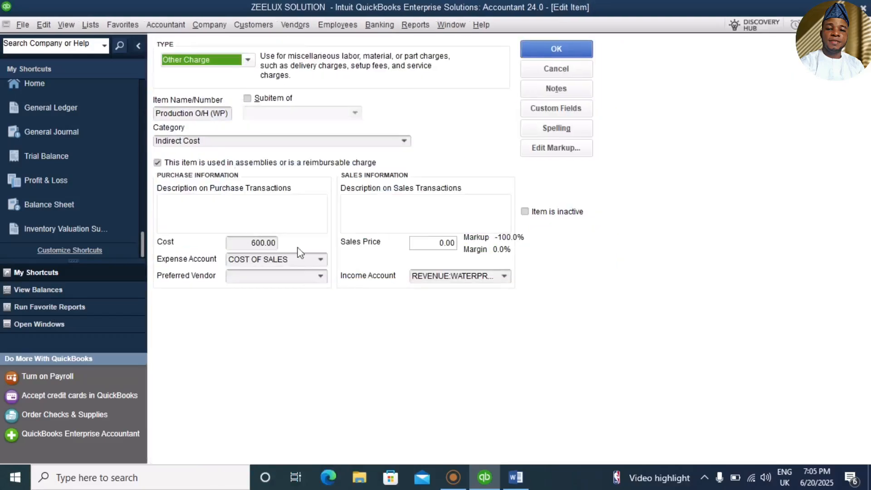
left_click(320, 261)
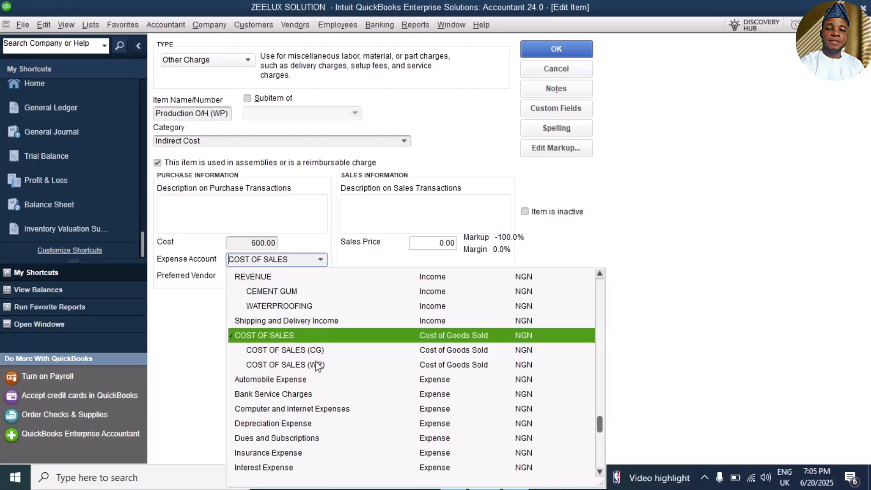
left_click(315, 364)
left_click(546, 55)
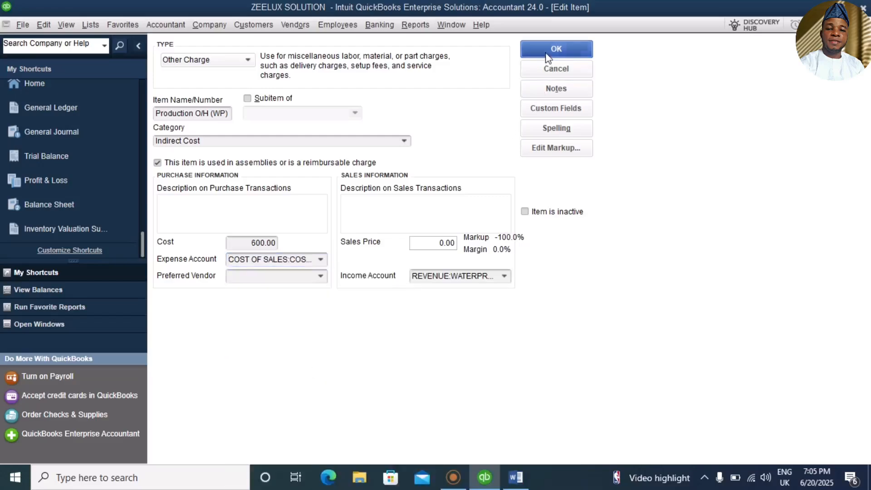
left_click(376, 205)
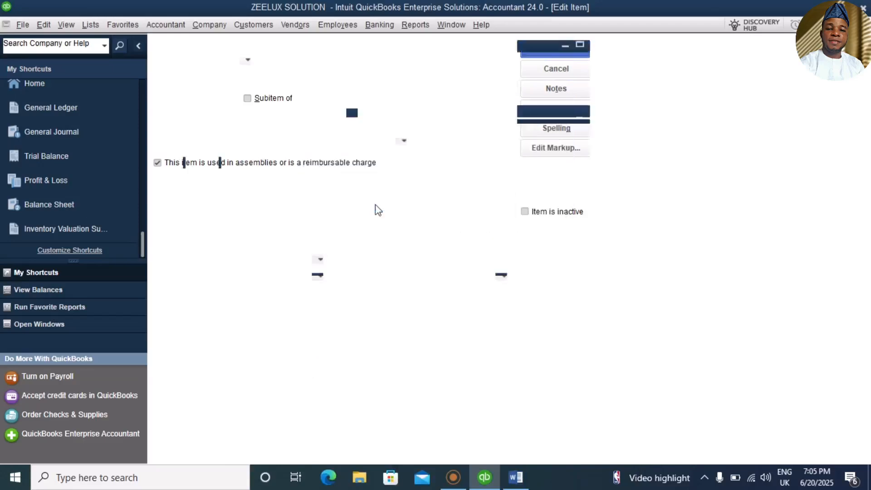